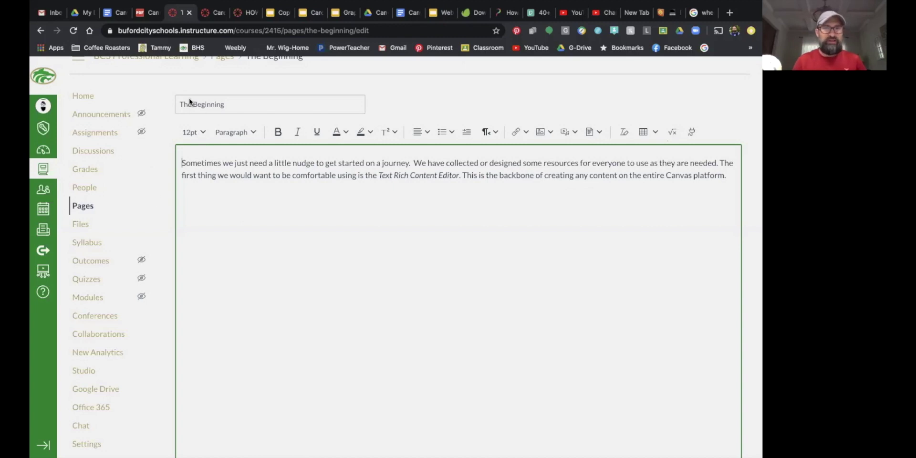
- Examine the font sizes and paragraph styles available for the page text
{"action": "left_click_drag", "start_coordinate": [181, 106], "coordinate": [239, 111]}
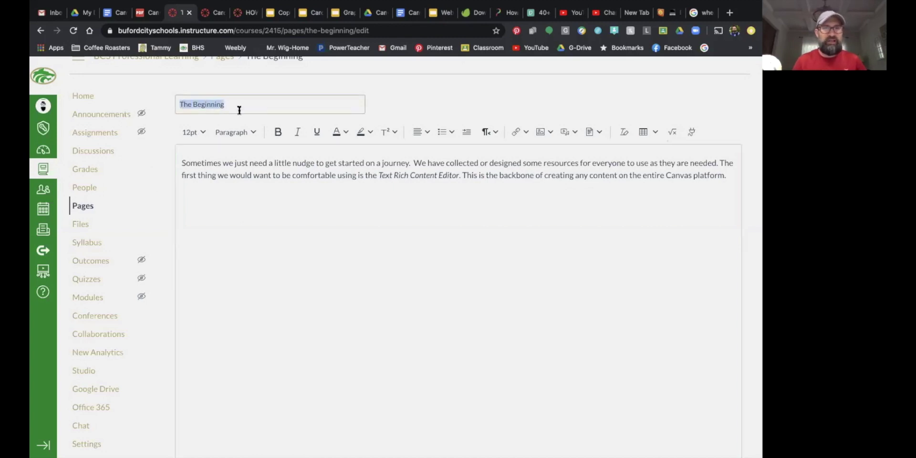
{"action": "left_click", "coordinate": [204, 133]}
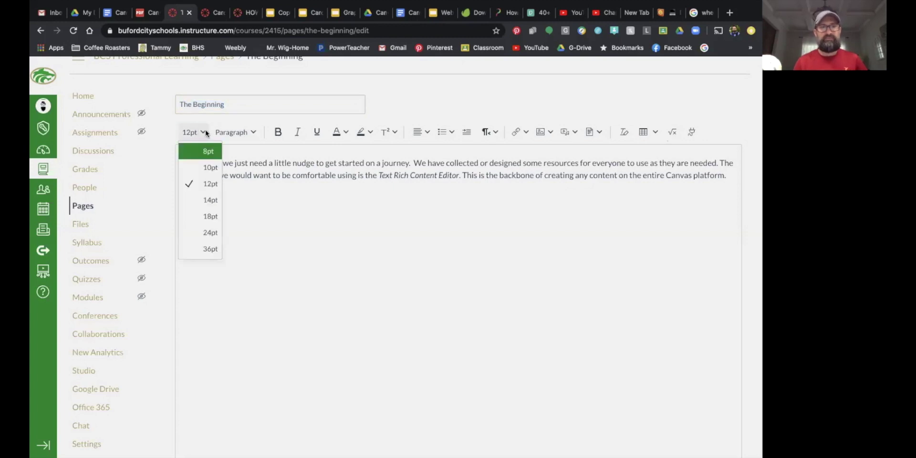
{"action": "left_click", "coordinate": [240, 178]}
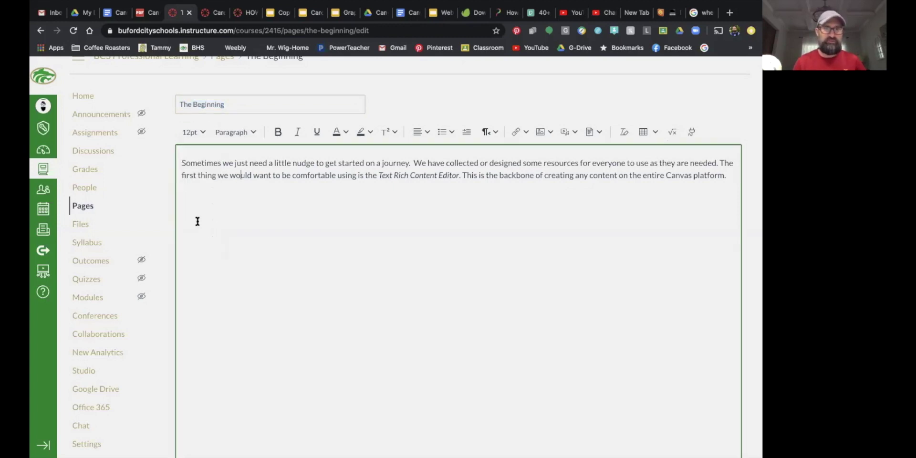
{"action": "left_click", "coordinate": [253, 136]}
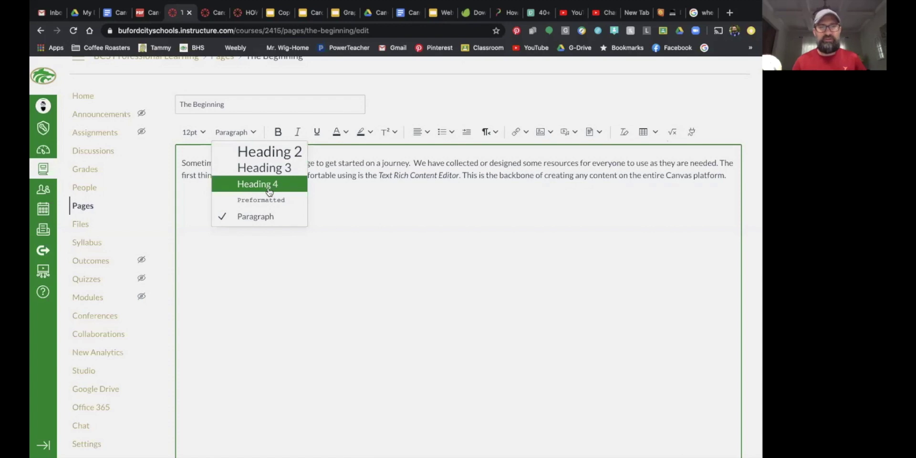
{"action": "left_click", "coordinate": [331, 226]}
- Try the Heading 2 style on the opening paragraph and undo the style change
{"action": "left_click_drag", "start_coordinate": [221, 163], "coordinate": [179, 164]}
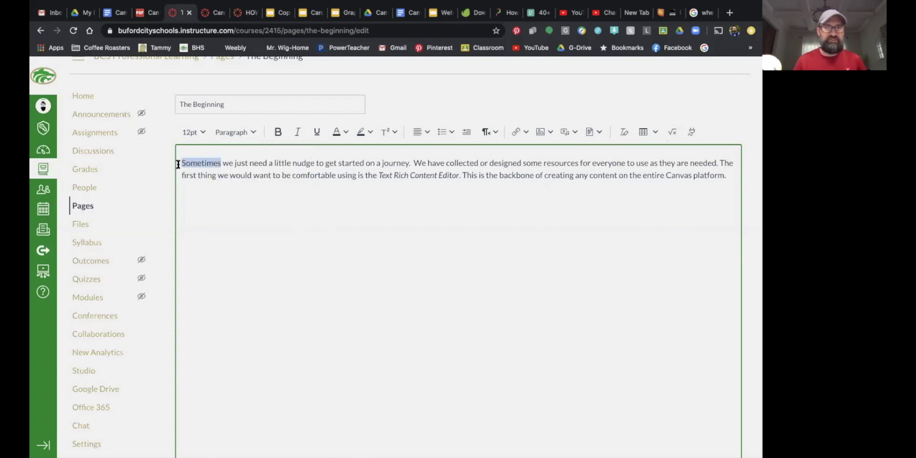
{"action": "left_click", "coordinate": [252, 132]}
{"action": "left_click", "coordinate": [253, 153]}
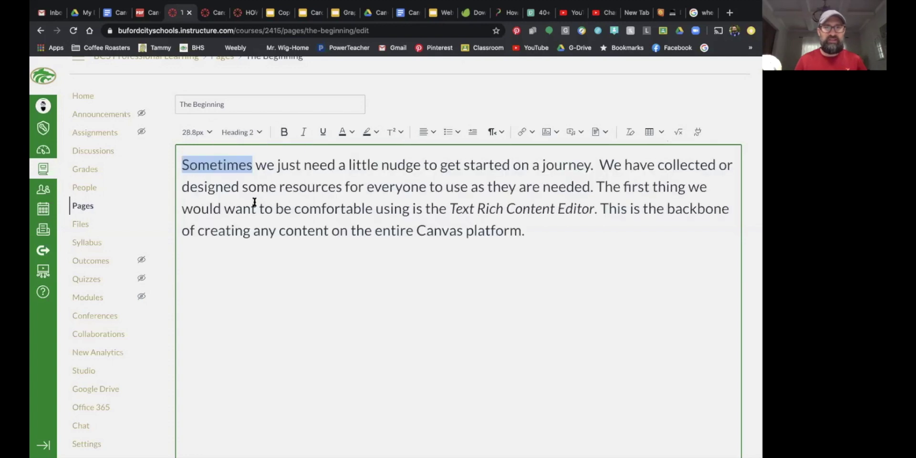
{"action": "key", "text": "ctrl+z"}
{"action": "left_click", "coordinate": [240, 179]}
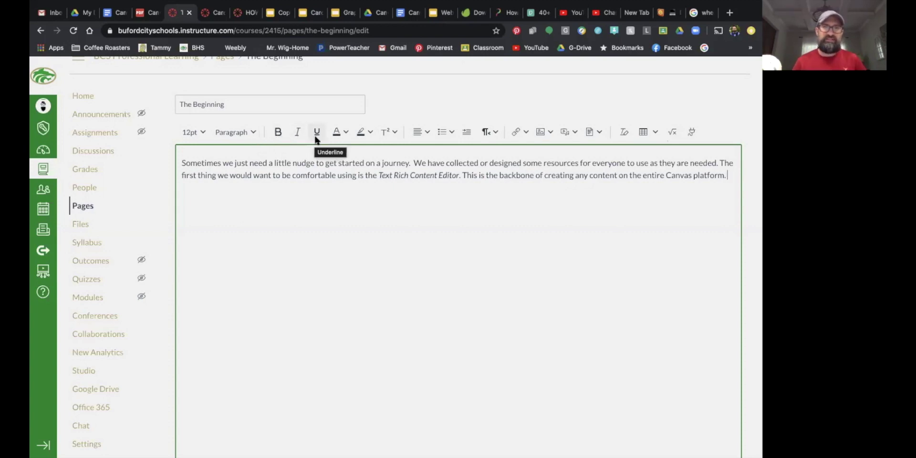
- Examine the text colour palette and its custom Color Picker without changing the colour
{"action": "left_click", "coordinate": [345, 133]}
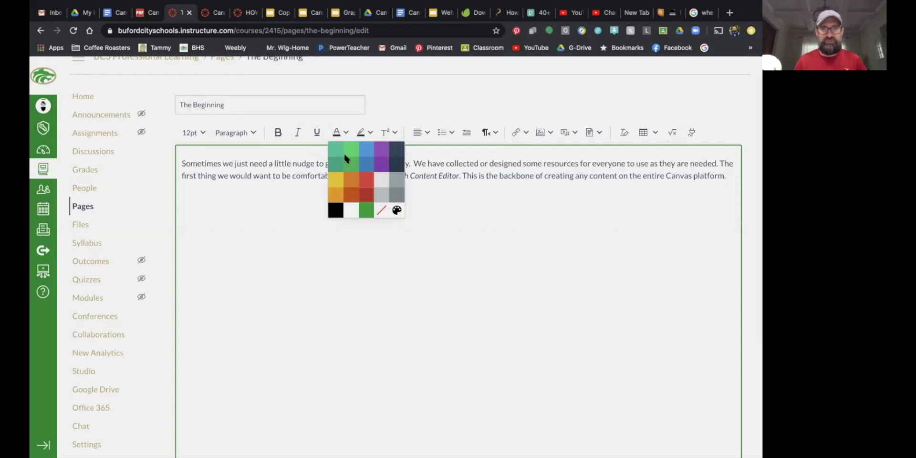
{"action": "left_click", "coordinate": [397, 210]}
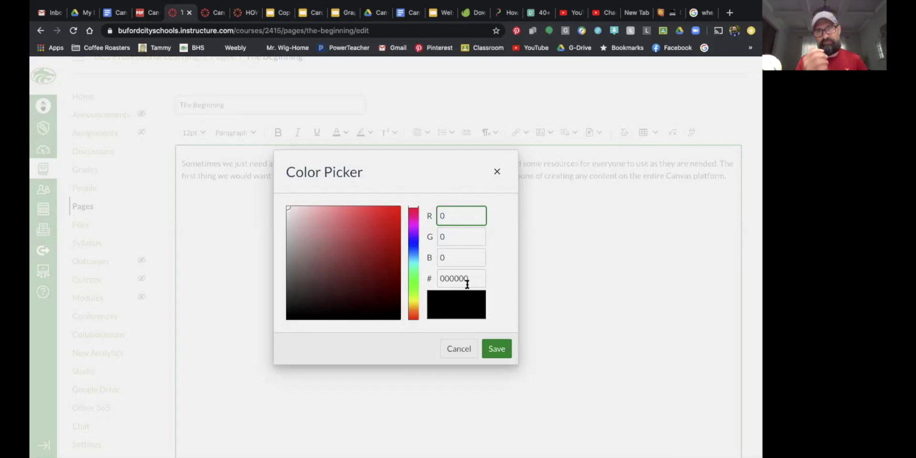
{"action": "left_click", "coordinate": [458, 348]}
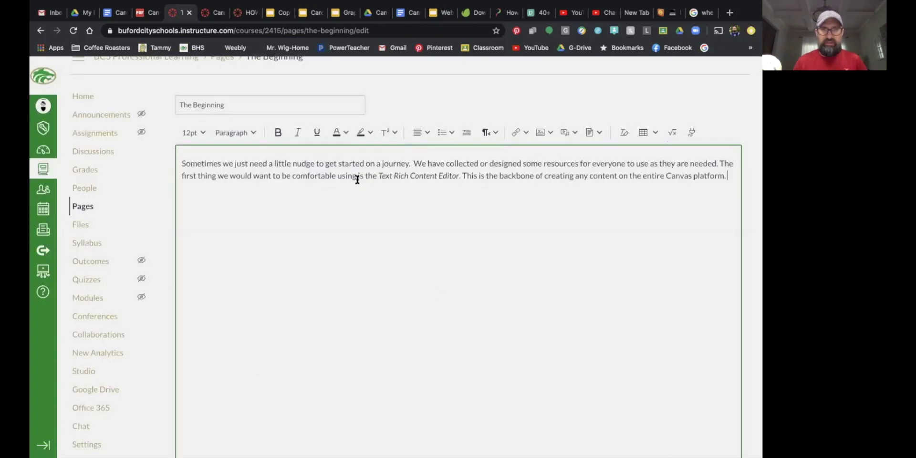
{"action": "left_click", "coordinate": [346, 134]}
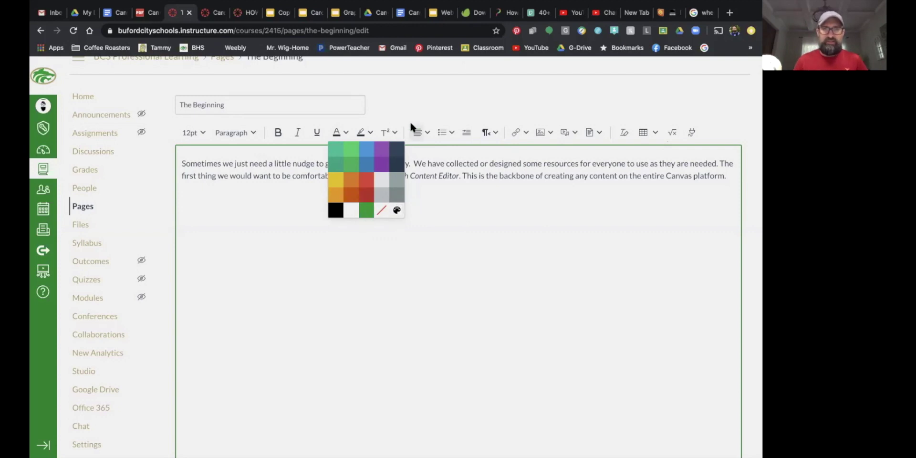
{"action": "left_click", "coordinate": [367, 121]}
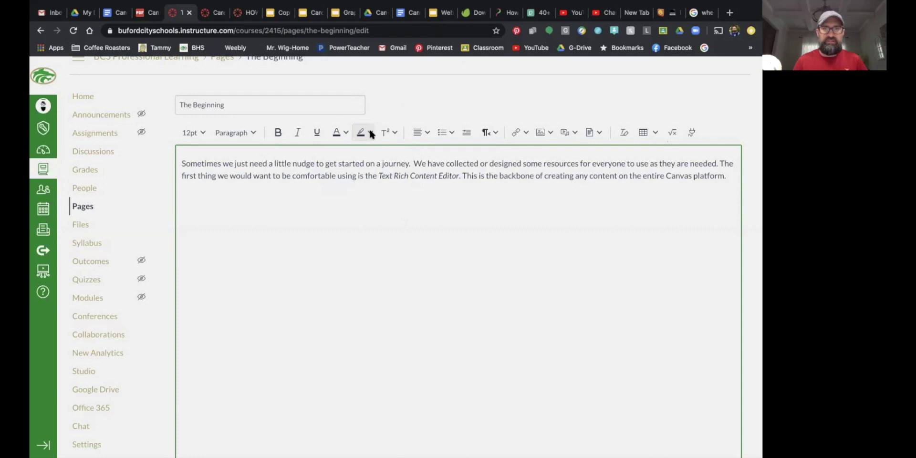
- Set the text background colour to green
{"action": "left_click", "coordinate": [367, 132]}
{"action": "left_click", "coordinate": [372, 162]}
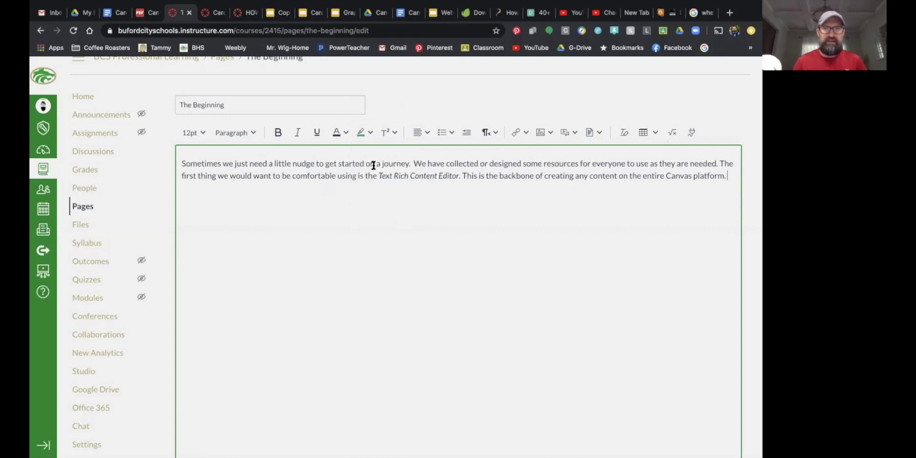
{"action": "left_click_drag", "start_coordinate": [350, 167], "coordinate": [388, 167]}
{"action": "left_click", "coordinate": [399, 172]}
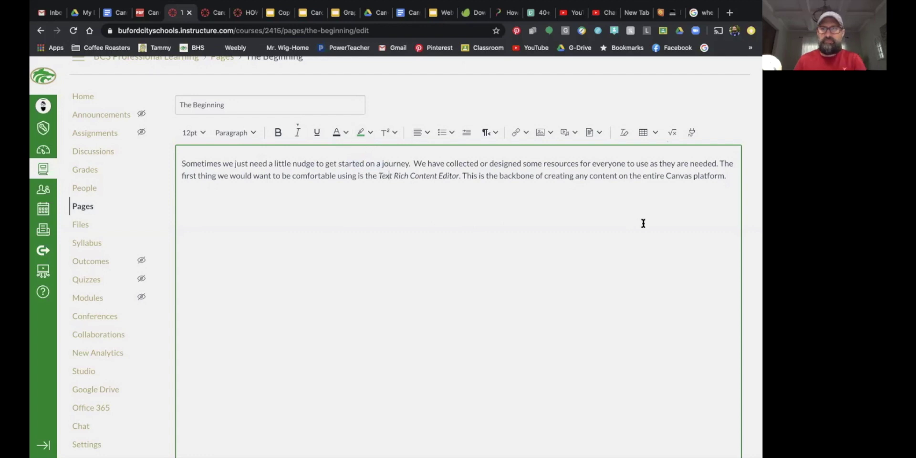
- Add the sample text "vfjjkjasdkf" at the end of the paragraph and highlight part of it in green
{"action": "left_click", "coordinate": [726, 176]}
{"action": "type", "text": "platform. vfjjkjasdkf"}
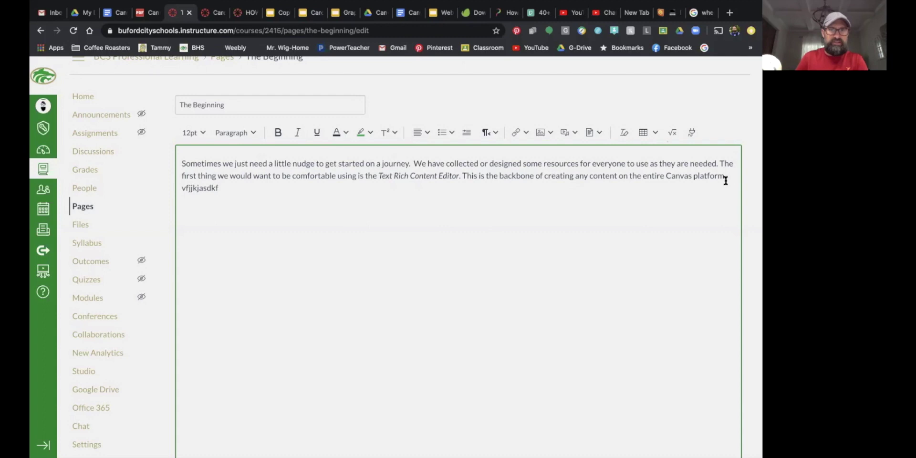
{"action": "left_click_drag", "start_coordinate": [189, 189], "coordinate": [222, 191]}
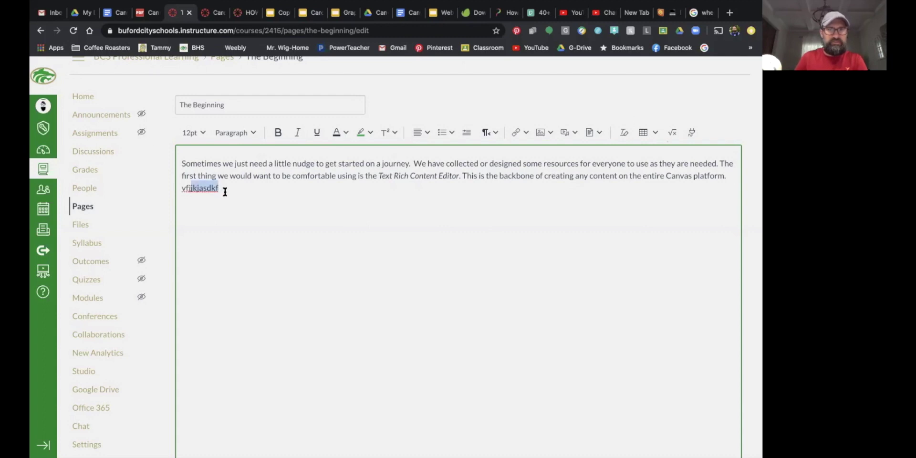
{"action": "left_click", "coordinate": [370, 133]}
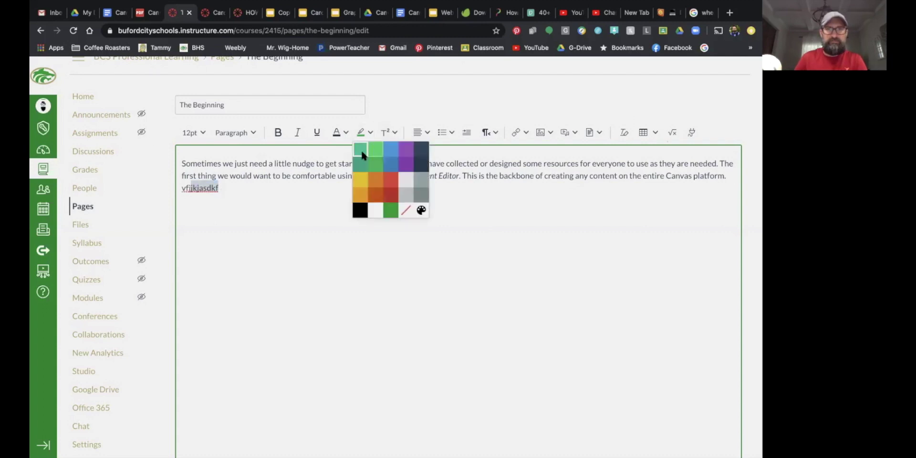
{"action": "left_click", "coordinate": [362, 152]}
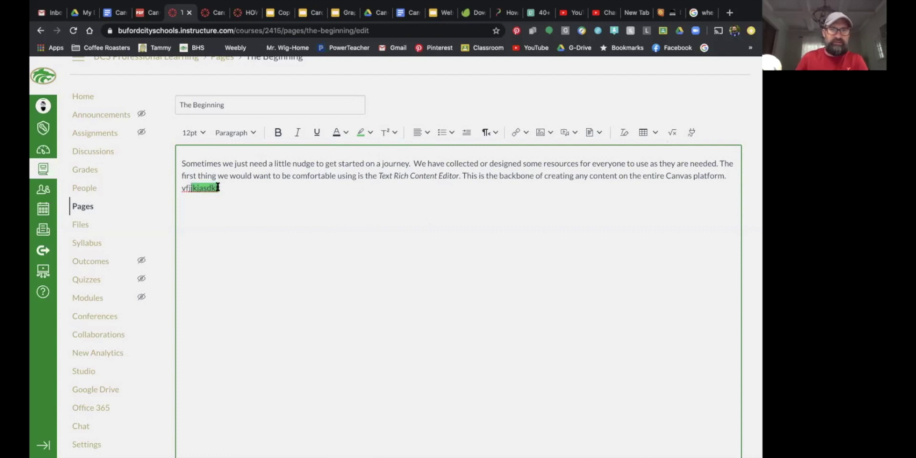
- Delete the highlighted sample text from the end of the paragraph
{"action": "key", "text": "BackSpace"}
{"action": "key", "text": "BackSpace"}
{"action": "key", "text": "BackSpace"}
{"action": "key", "text": "BackSpace"}
{"action": "key", "text": "BackSpace"}
{"action": "key", "text": "BackSpace"}
{"action": "key", "text": "BackSpace"}
{"action": "key", "text": "BackSpace"}
{"action": "key", "text": "BackSpace"}
{"action": "key", "text": "BackSpace"}
{"action": "key", "text": "BackSpace"}
{"action": "key", "text": "BackSpace"}
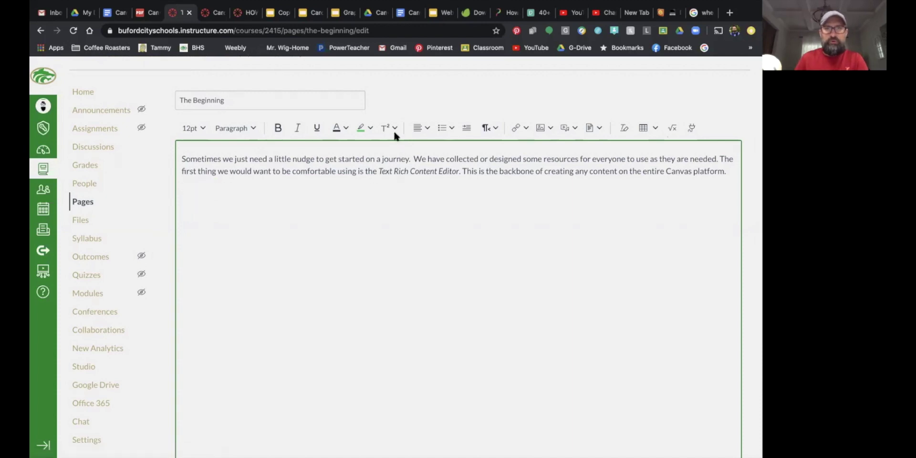
- Examine the subscript, alignment, list and link options offered by the content editor
{"action": "left_click", "coordinate": [394, 127]}
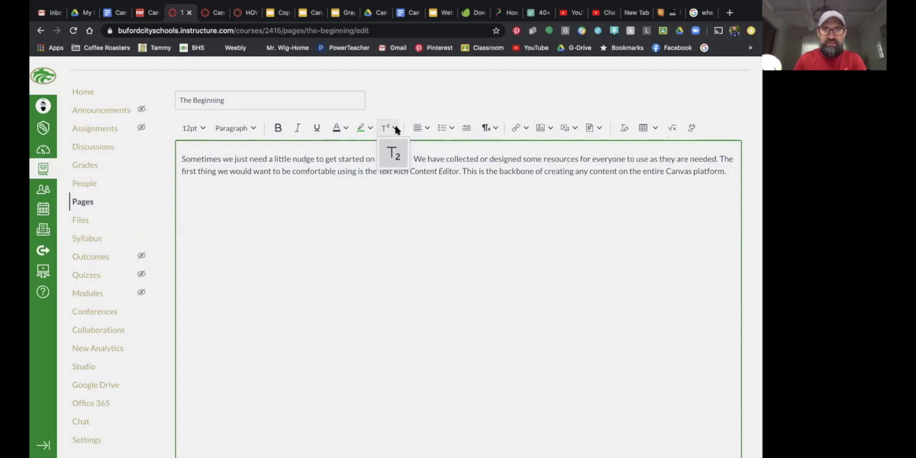
{"action": "left_click", "coordinate": [394, 123]}
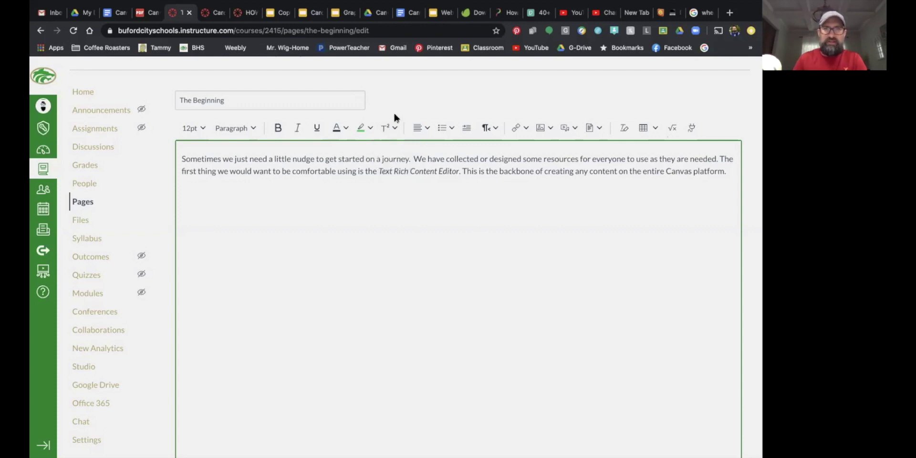
{"action": "left_click", "coordinate": [424, 127]}
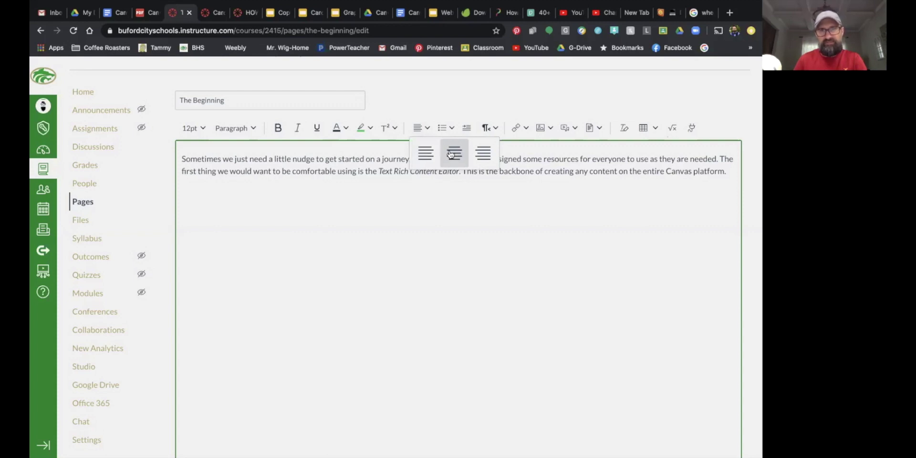
{"action": "left_click", "coordinate": [453, 127]}
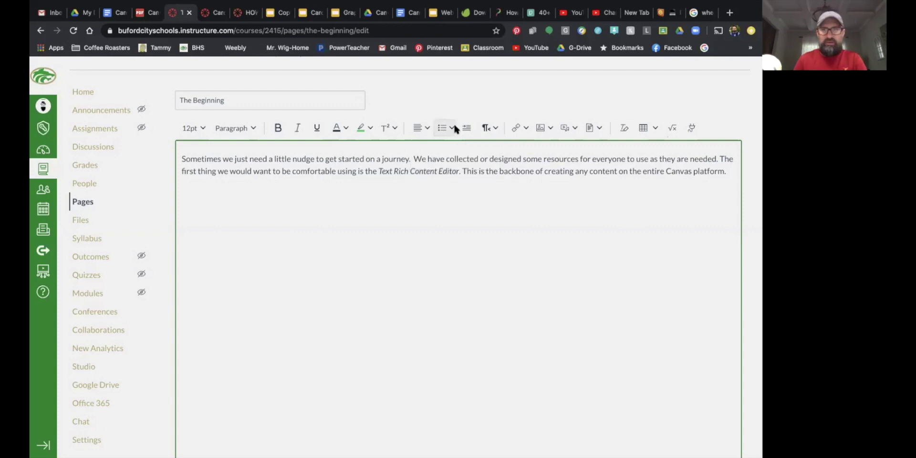
{"action": "left_click", "coordinate": [454, 127]}
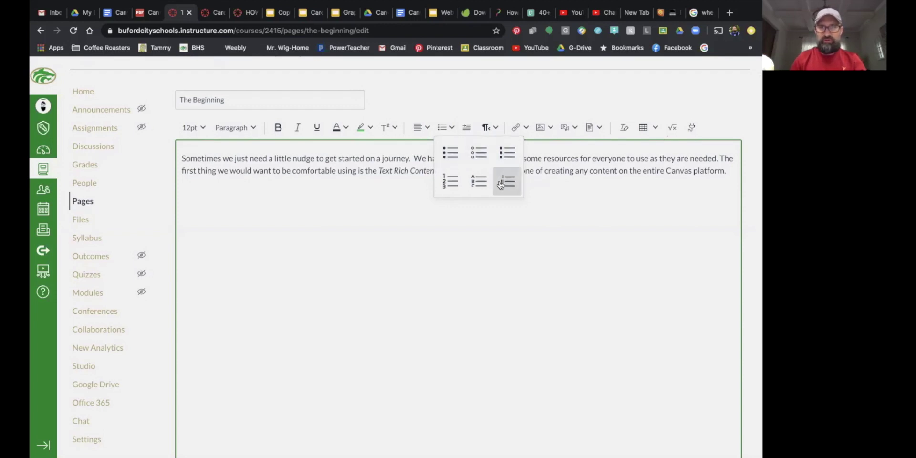
{"action": "key", "text": "Escape"}
{"action": "left_click", "coordinate": [525, 128]}
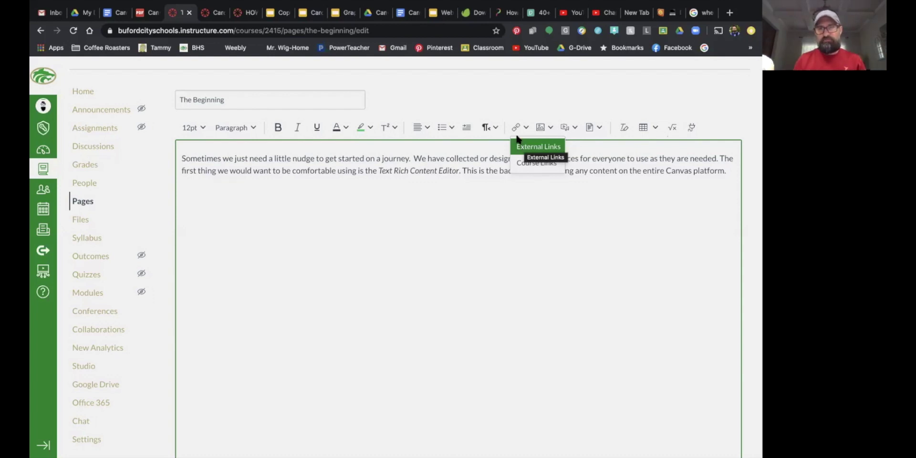
- Add the word "Link" on a new line below the paragraph
{"action": "left_click", "coordinate": [727, 174]}
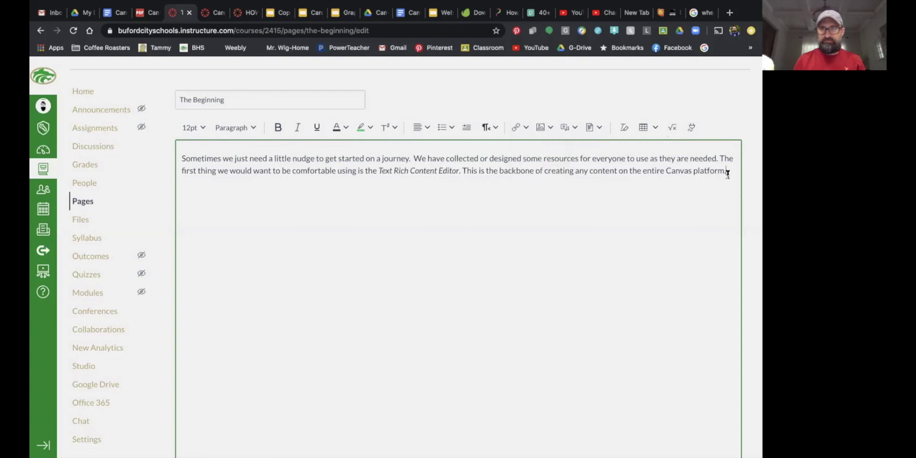
{"action": "key", "text": "Return"}
{"action": "type", "text": "Link"}
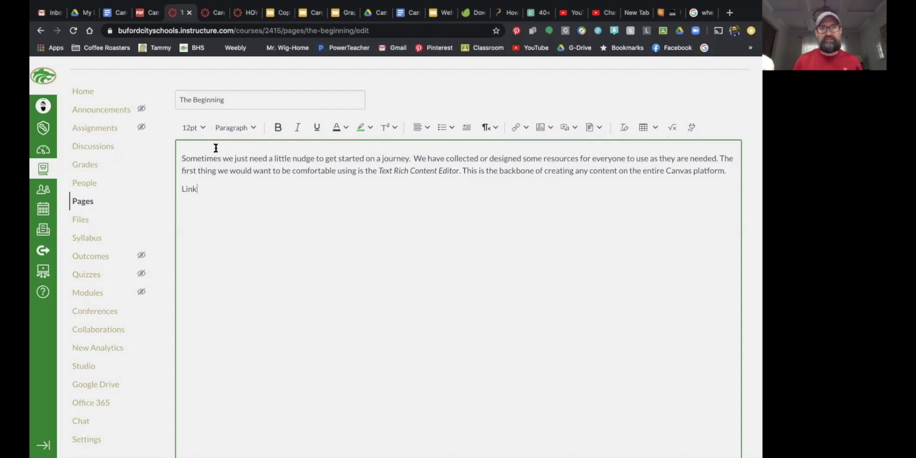
- Make the word "Link" an external link to the copied address of the open Envato Elements opener music page and check its link options
{"action": "left_click_drag", "start_coordinate": [198, 190], "coordinate": [184, 192]}
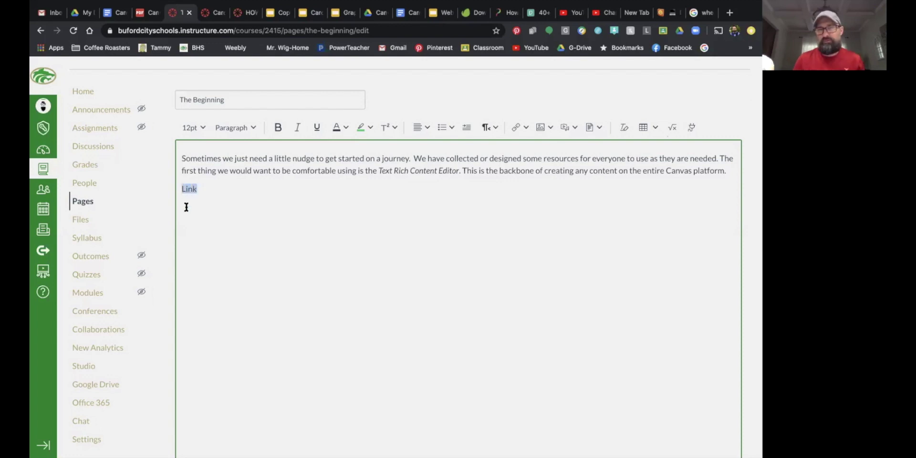
{"action": "left_click", "coordinate": [525, 127]}
{"action": "left_click", "coordinate": [527, 146]}
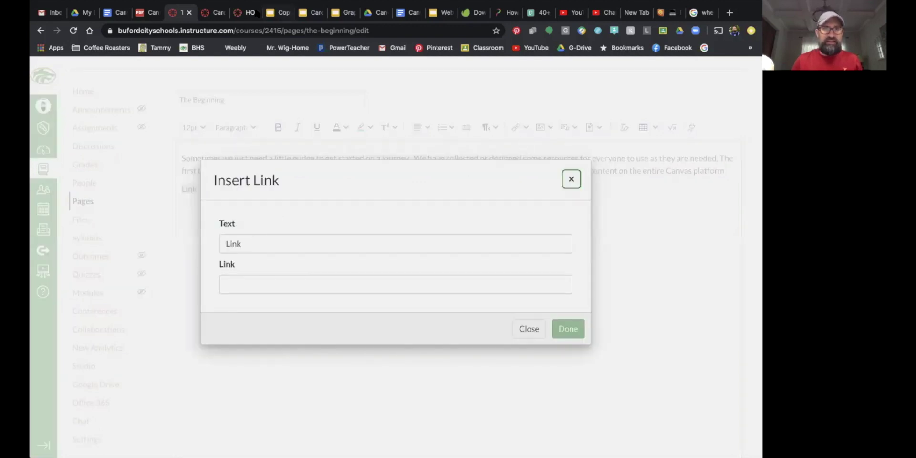
{"action": "left_click", "coordinate": [467, 13]}
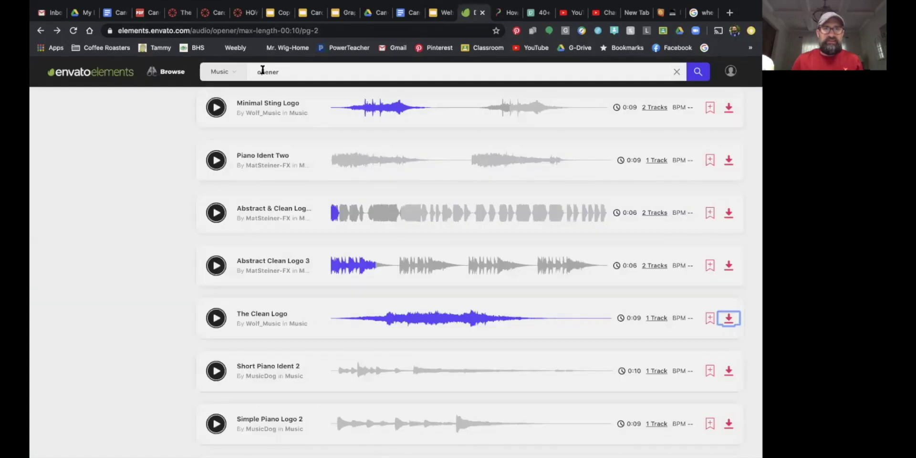
{"action": "left_click", "coordinate": [200, 27]}
{"action": "key", "text": "ctrl+c"}
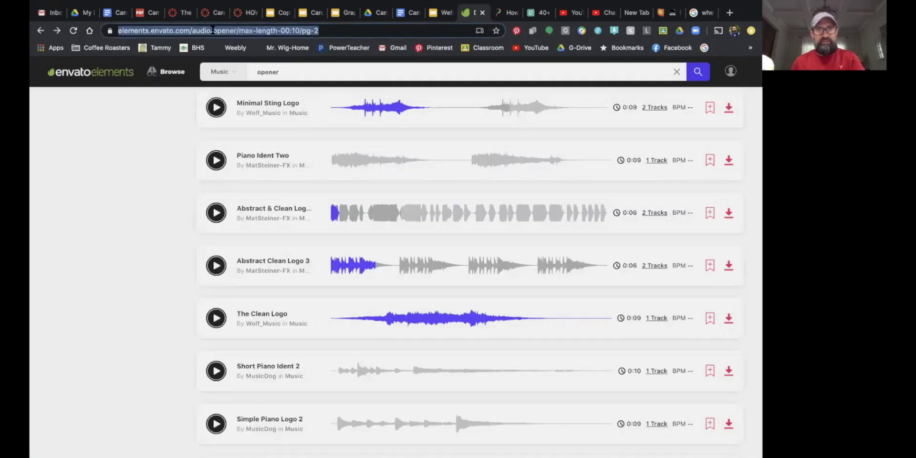
{"action": "left_click", "coordinate": [185, 15]}
{"action": "left_click", "coordinate": [240, 284]}
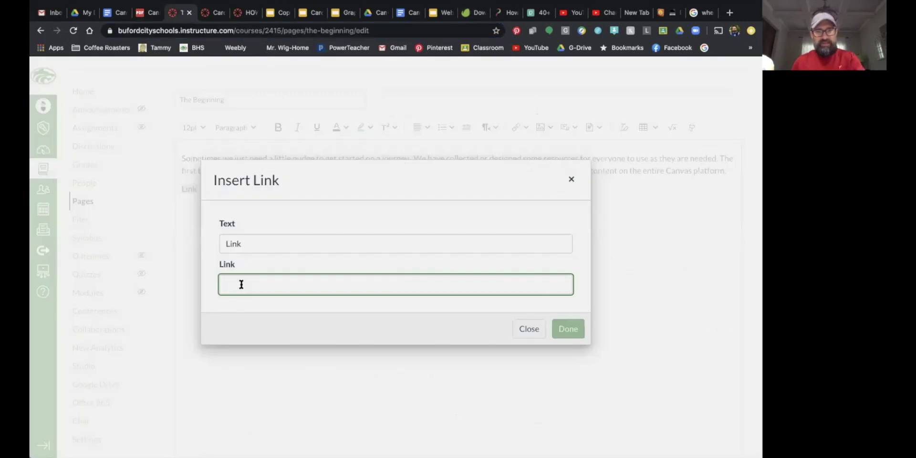
{"action": "key", "text": "ctrl+v"}
{"action": "left_click", "coordinate": [568, 328]}
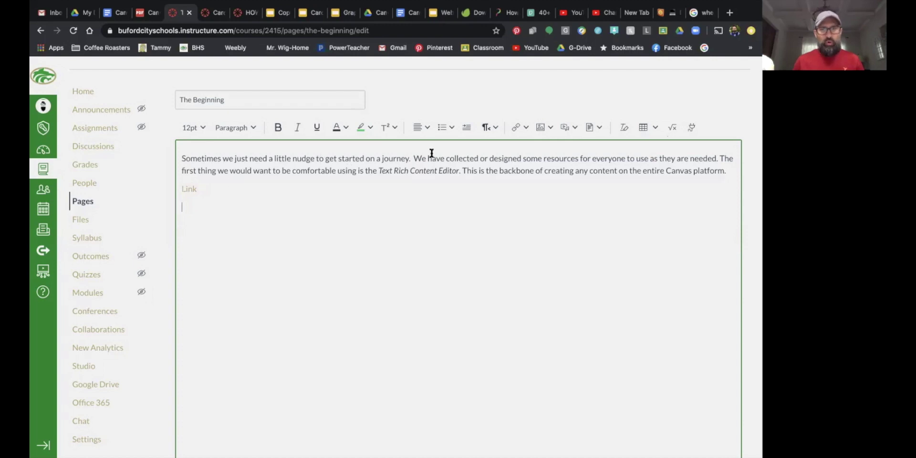
{"action": "left_click", "coordinate": [200, 167]}
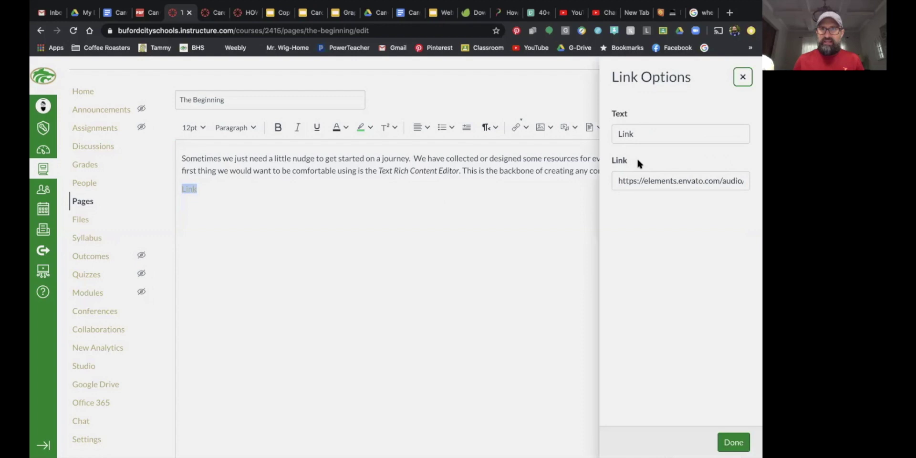
{"action": "left_click", "coordinate": [733, 442]}
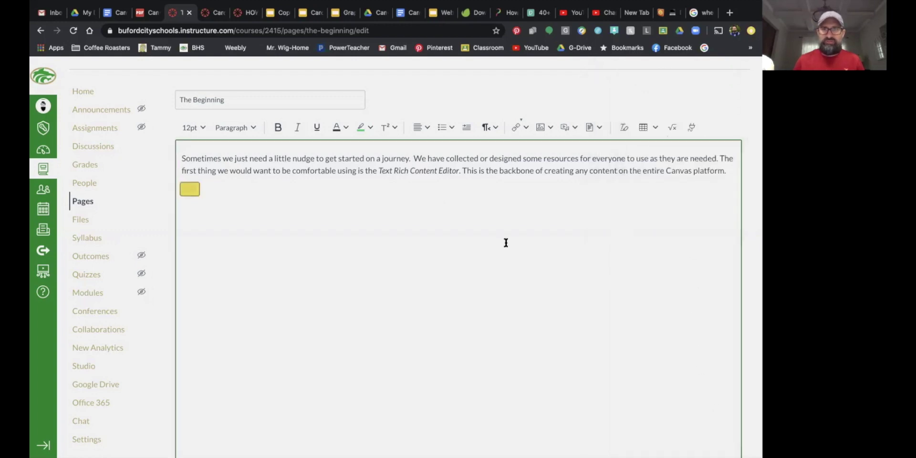
- Remove the external link from the word "Link" below the paragraph
{"action": "left_click", "coordinate": [526, 128]}
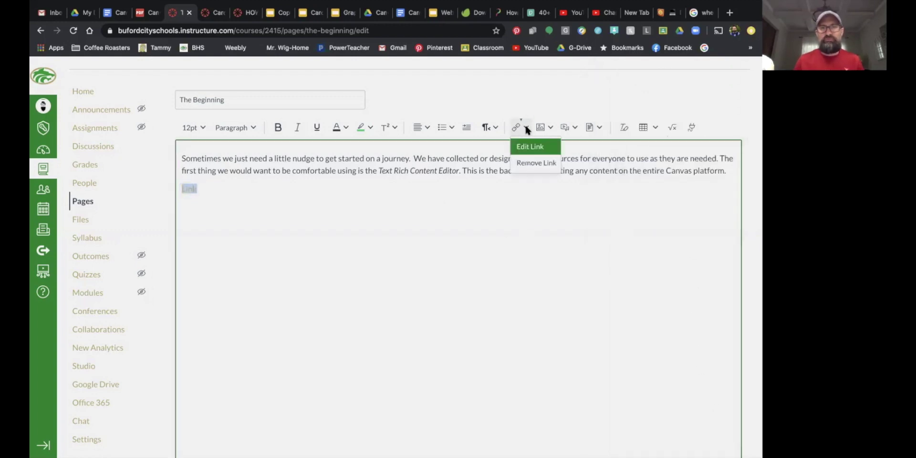
{"action": "left_click", "coordinate": [533, 164]}
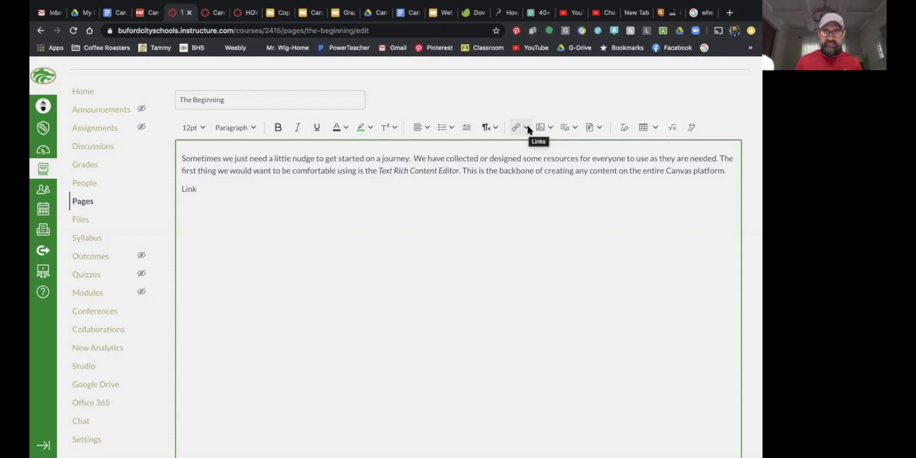
- Browse the course's linkable pages, assignments and navigation items, and insert a course link to the Syllabus after the word "Link"
{"action": "left_click", "coordinate": [521, 127]}
{"action": "left_click", "coordinate": [524, 162]}
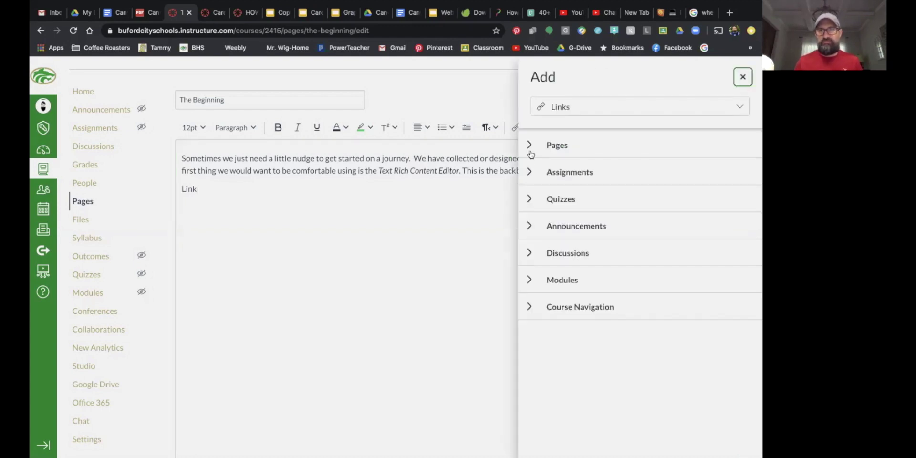
{"action": "left_click", "coordinate": [529, 145]}
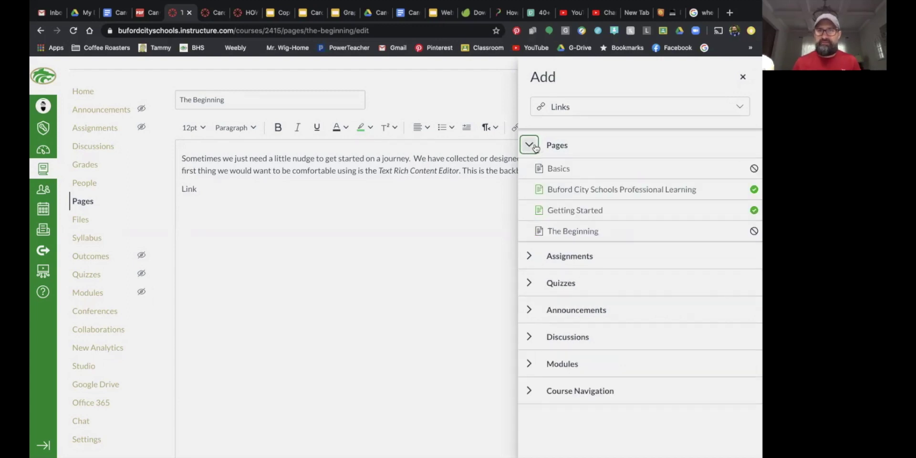
{"action": "left_click", "coordinate": [530, 146]}
{"action": "left_click", "coordinate": [529, 172]}
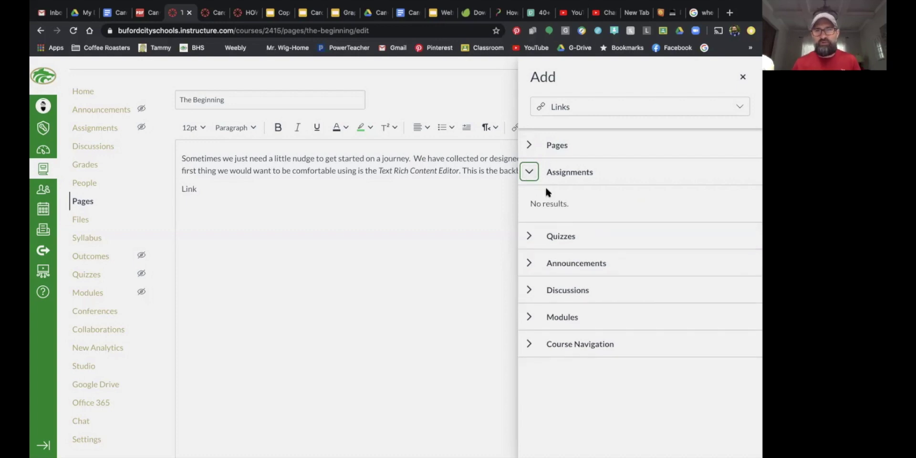
{"action": "left_click", "coordinate": [529, 172]}
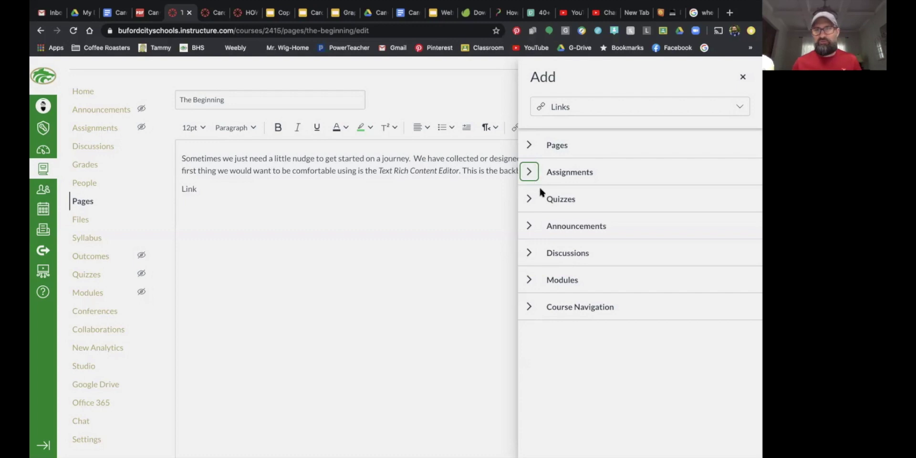
{"action": "left_click", "coordinate": [530, 307]}
{"action": "scroll", "coordinate": [534, 306], "scroll_direction": "down", "scroll_amount": 2}
{"action": "scroll", "coordinate": [539, 298], "scroll_direction": "down", "scroll_amount": 1}
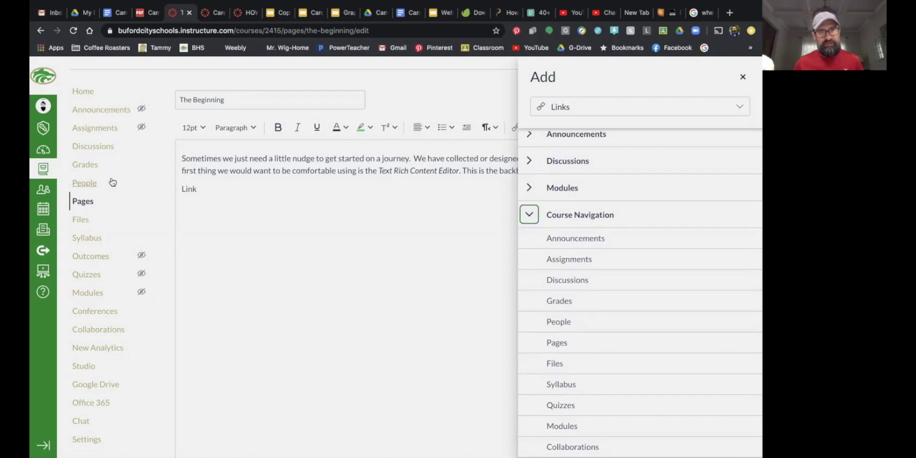
{"action": "scroll", "coordinate": [604, 302], "scroll_direction": "up", "scroll_amount": 1}
{"action": "scroll", "coordinate": [604, 301], "scroll_direction": "down", "scroll_amount": 1}
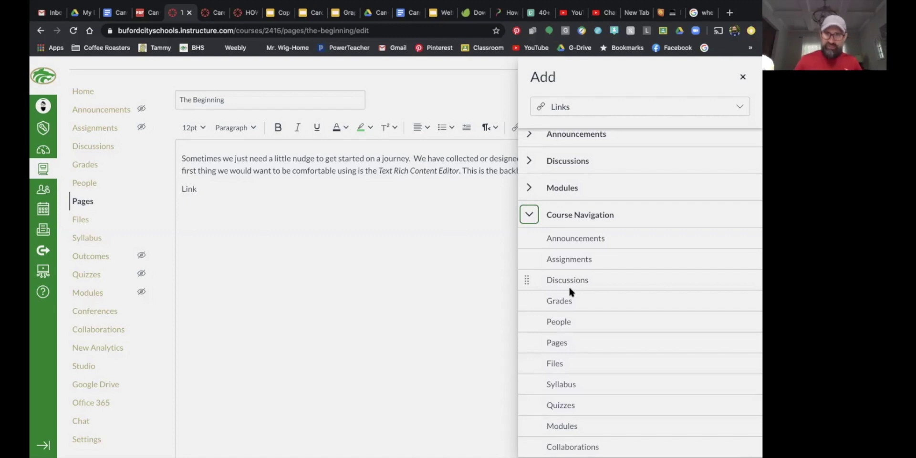
{"action": "left_click", "coordinate": [567, 386]}
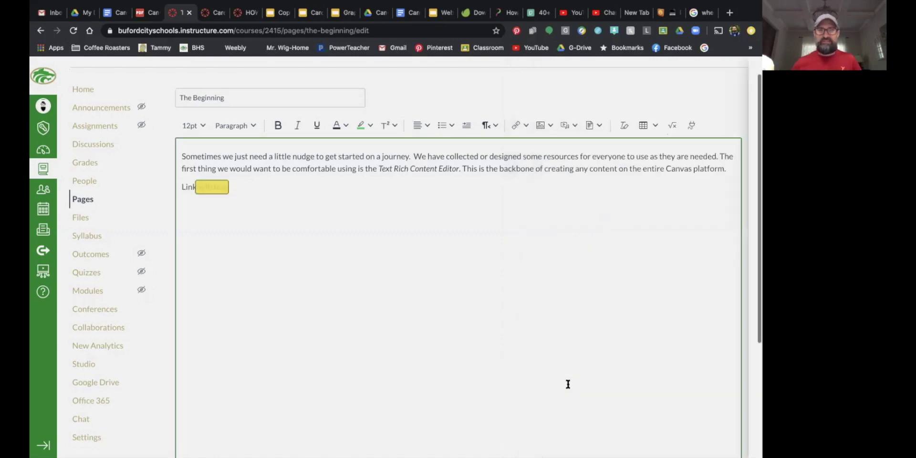
- Delete the word "Link" in front of the Syllabus link and add a new line below it
{"action": "left_click", "coordinate": [195, 140]}
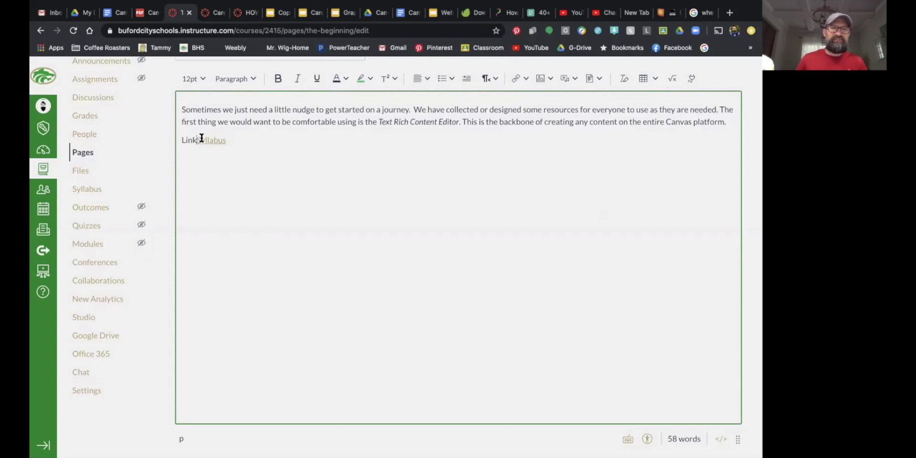
{"action": "key", "text": "BackSpace"}
{"action": "key", "text": "BackSpace"}
{"action": "key", "text": "BackSpace"}
{"action": "key", "text": "BackSpace"}
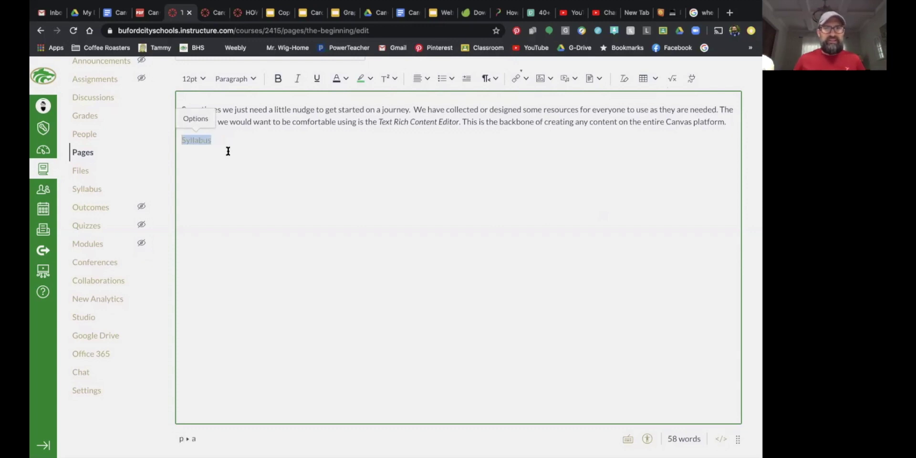
{"action": "left_click", "coordinate": [228, 150]}
{"action": "key", "text": "Return"}
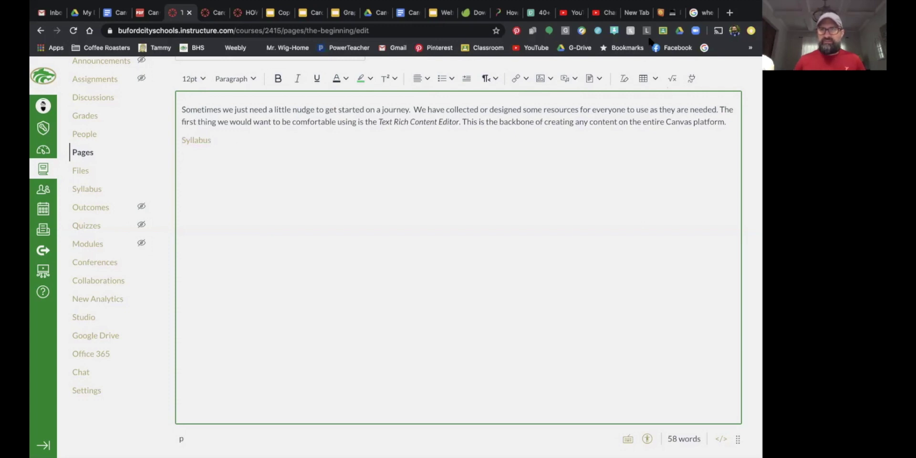
- Upload the image "Where do I begin.jpg" from the computer and insert it beside the Syllabus link
{"action": "scroll", "coordinate": [547, 133], "scroll_direction": "up", "scroll_amount": 1}
{"action": "scroll", "coordinate": [547, 132], "scroll_direction": "up", "scroll_amount": 3}
{"action": "left_click", "coordinate": [527, 151]}
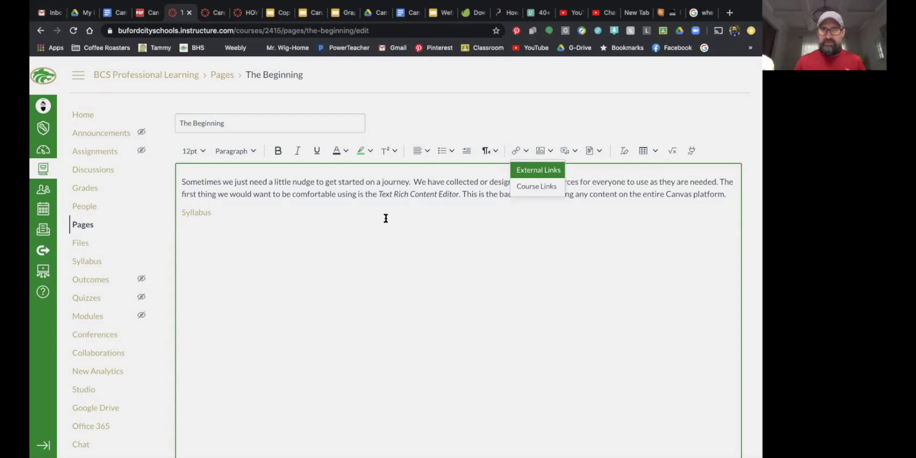
{"action": "left_click", "coordinate": [558, 168]}
{"action": "left_click", "coordinate": [551, 151]}
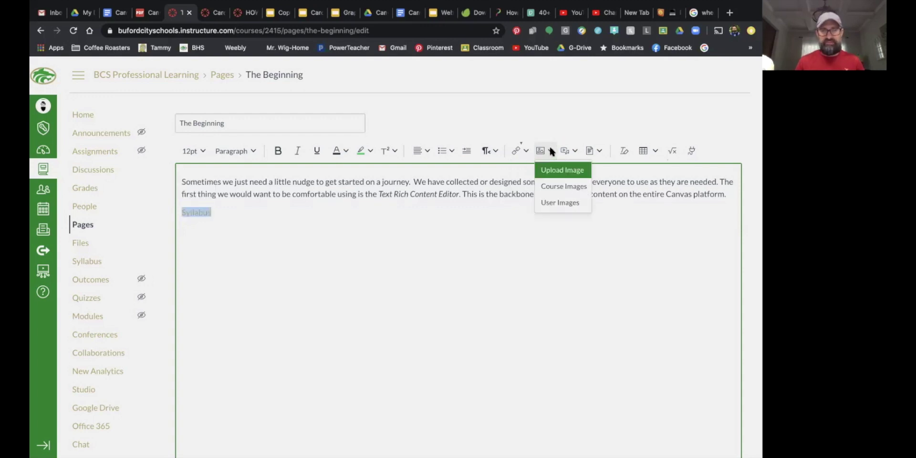
{"action": "left_click", "coordinate": [553, 173]}
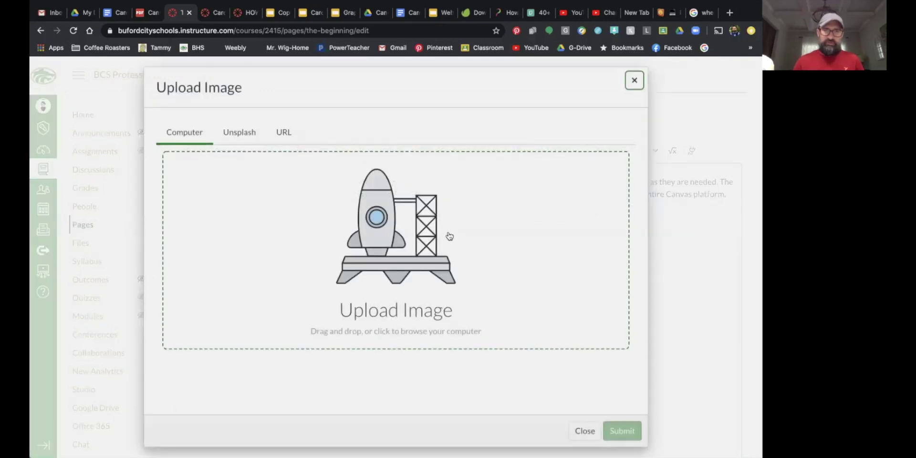
{"action": "left_click", "coordinate": [415, 268]}
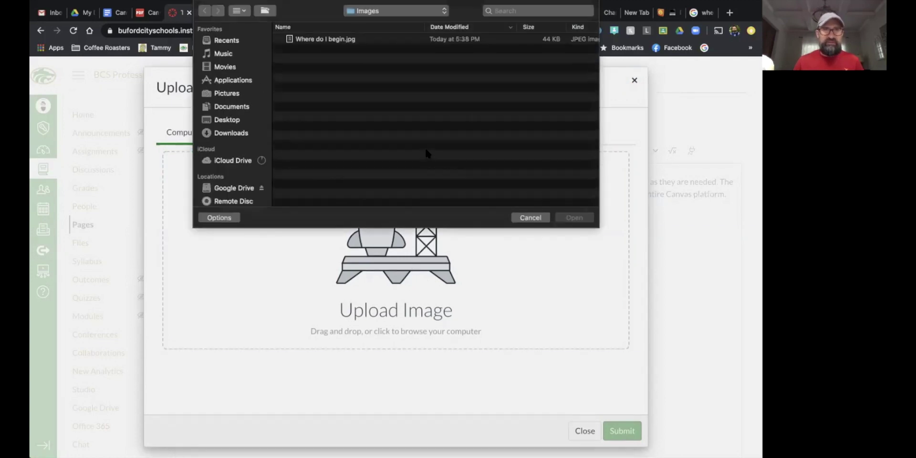
{"action": "left_click", "coordinate": [300, 42]}
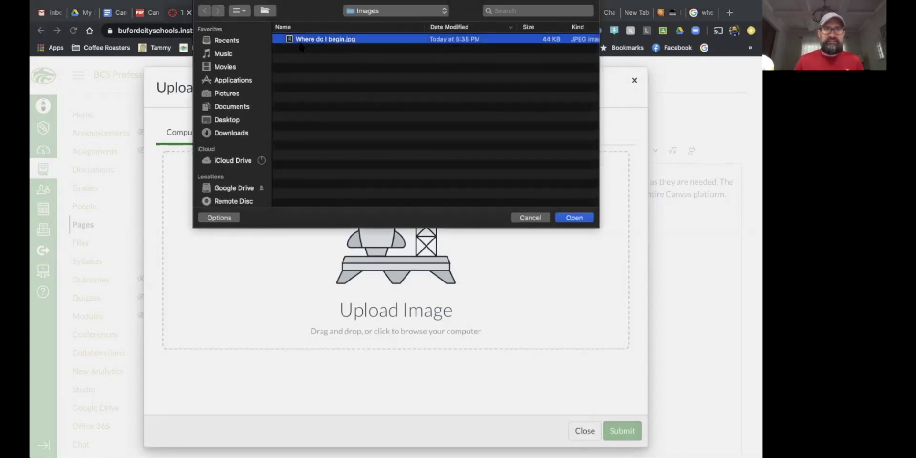
{"action": "left_click", "coordinate": [576, 218]}
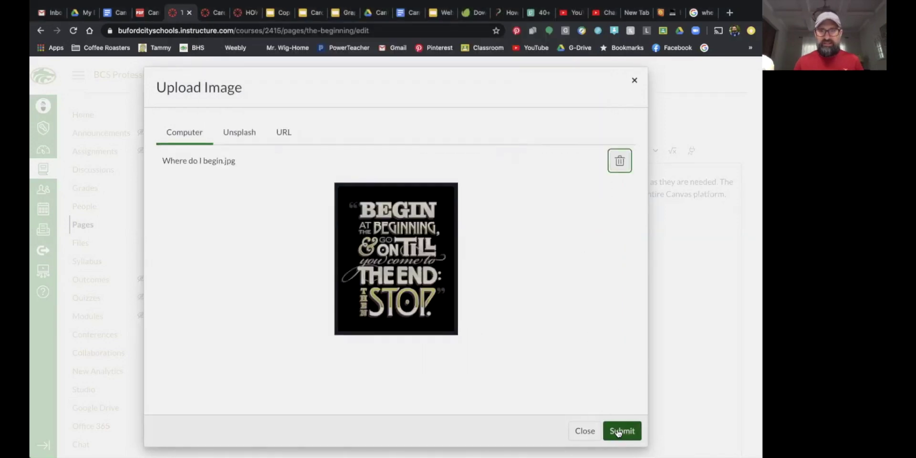
{"action": "left_click", "coordinate": [618, 431]}
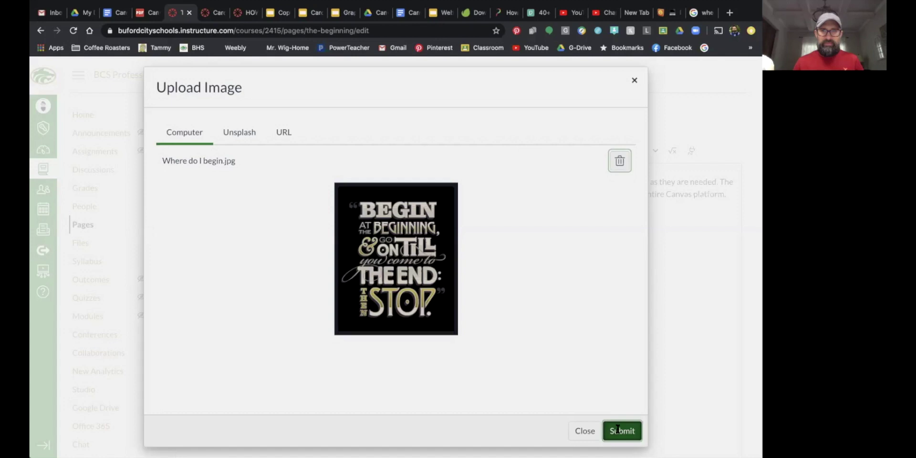
{"action": "scroll", "coordinate": [615, 424], "scroll_direction": "down", "scroll_amount": 3}
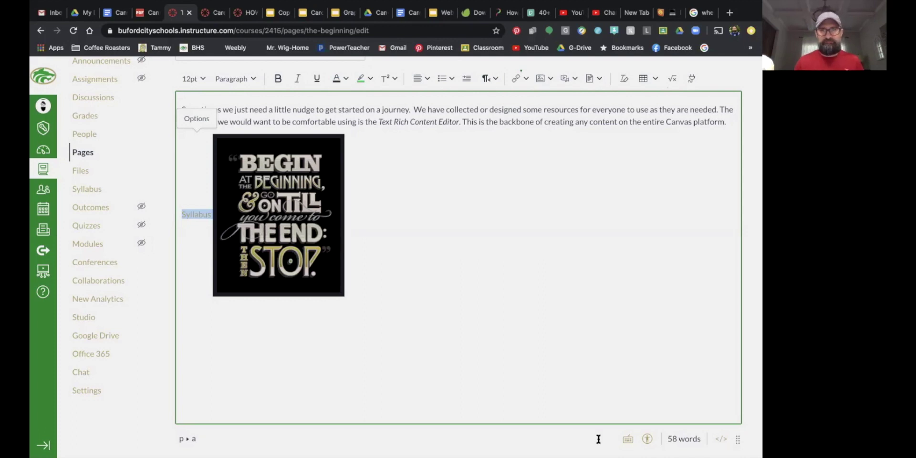
- Examine the images stored in the course files and the file types they can be filtered by
{"action": "left_click", "coordinate": [543, 79]}
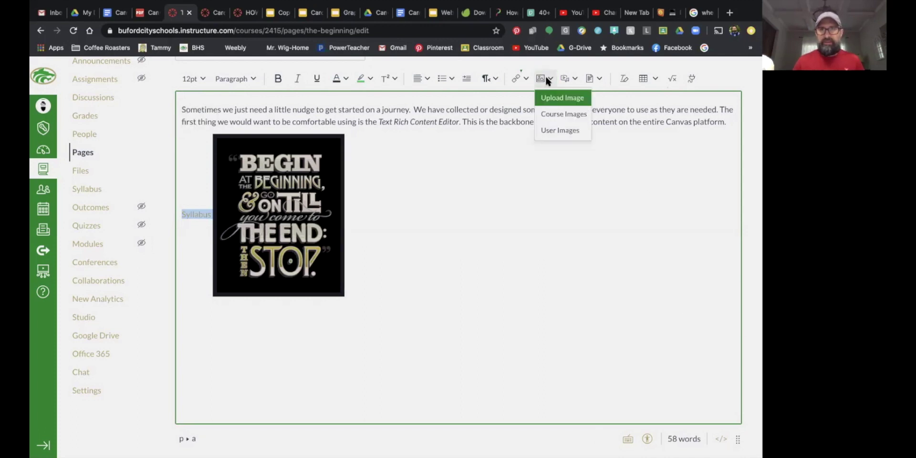
{"action": "left_click", "coordinate": [553, 114]}
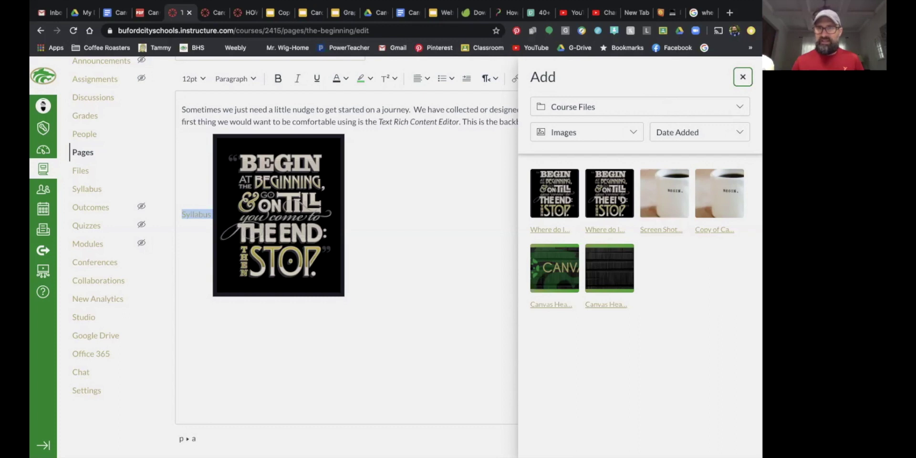
{"action": "left_click", "coordinate": [633, 128]}
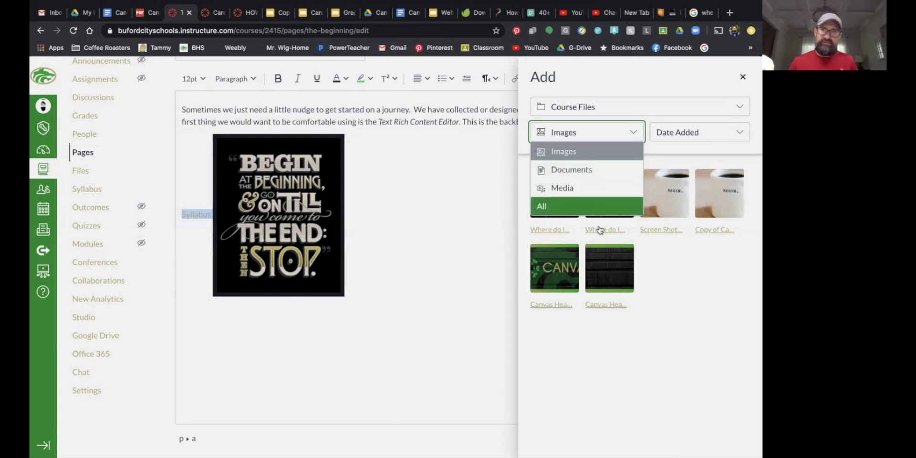
{"action": "left_click", "coordinate": [669, 318]}
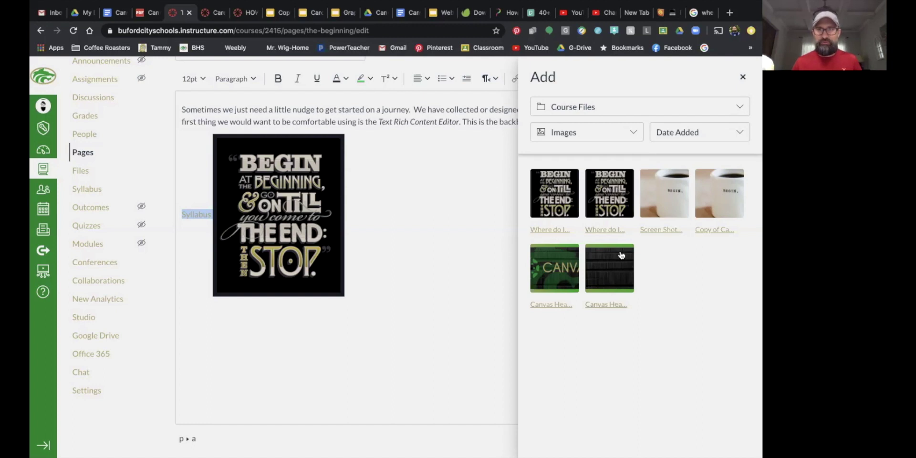
{"action": "left_click", "coordinate": [742, 77]}
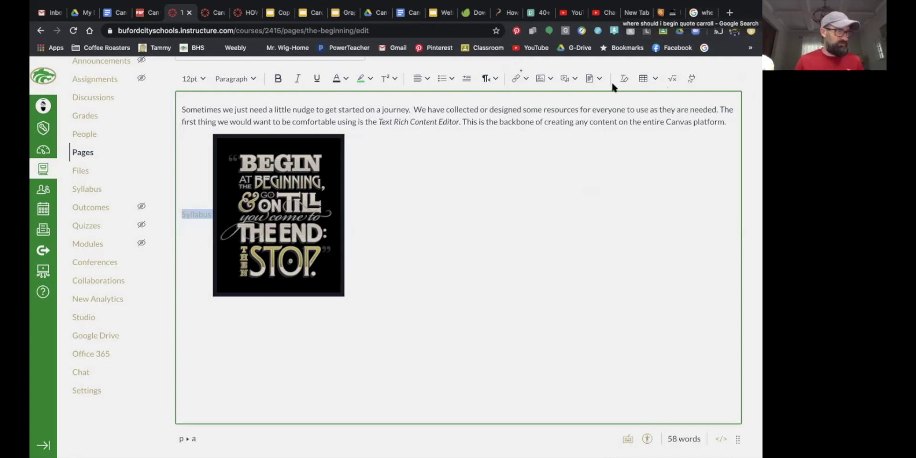
- Look through the images stored in the user files without inserting any
{"action": "left_click", "coordinate": [548, 74]}
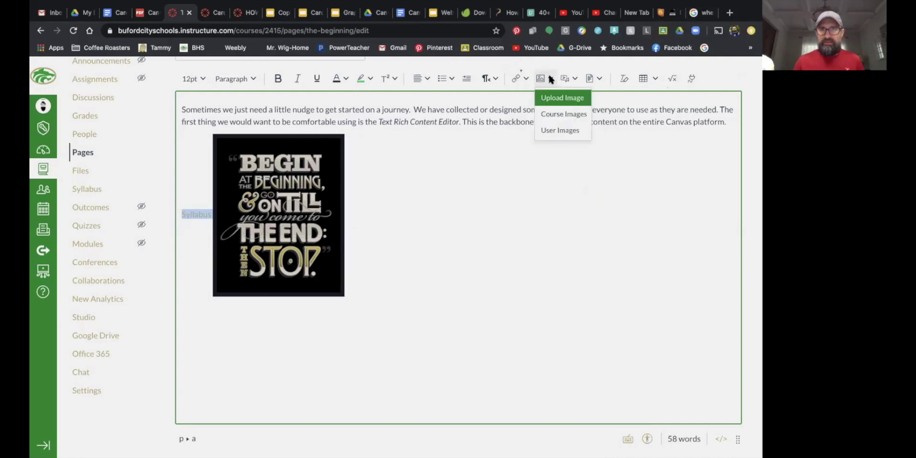
{"action": "left_click", "coordinate": [559, 131]}
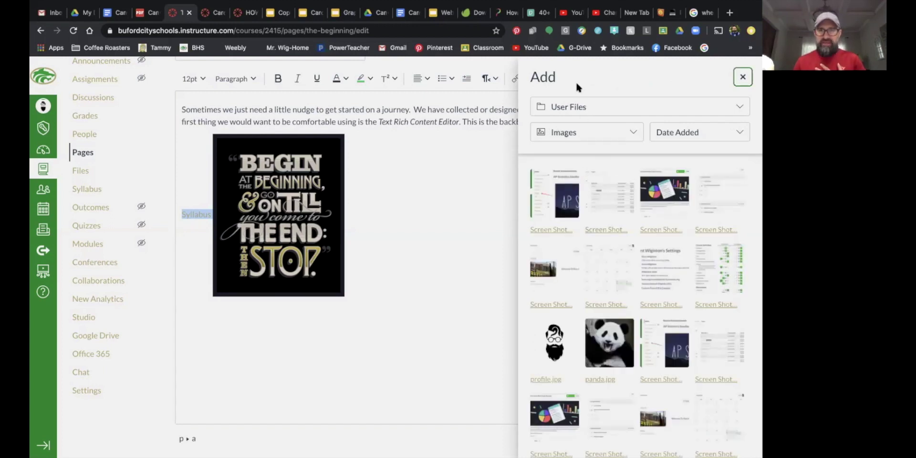
{"action": "scroll", "coordinate": [620, 273], "scroll_direction": "down", "scroll_amount": 2}
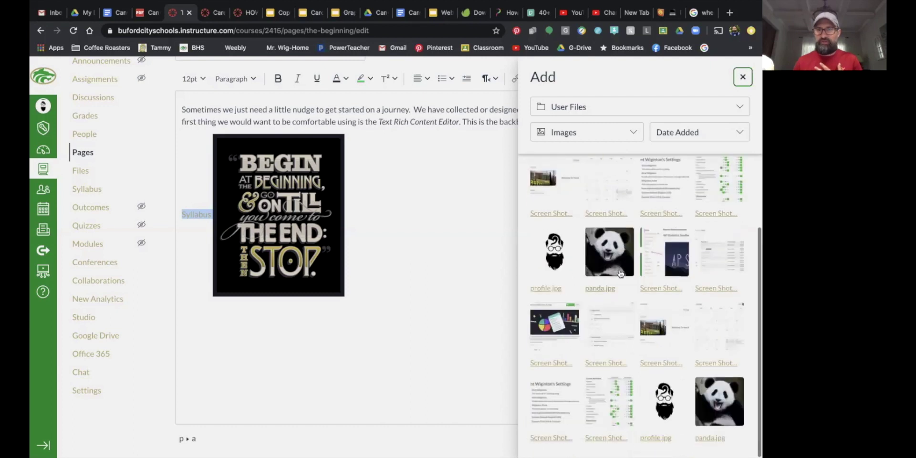
{"action": "scroll", "coordinate": [620, 272], "scroll_direction": "down", "scroll_amount": 3}
{"action": "scroll", "coordinate": [623, 266], "scroll_direction": "up", "scroll_amount": 5}
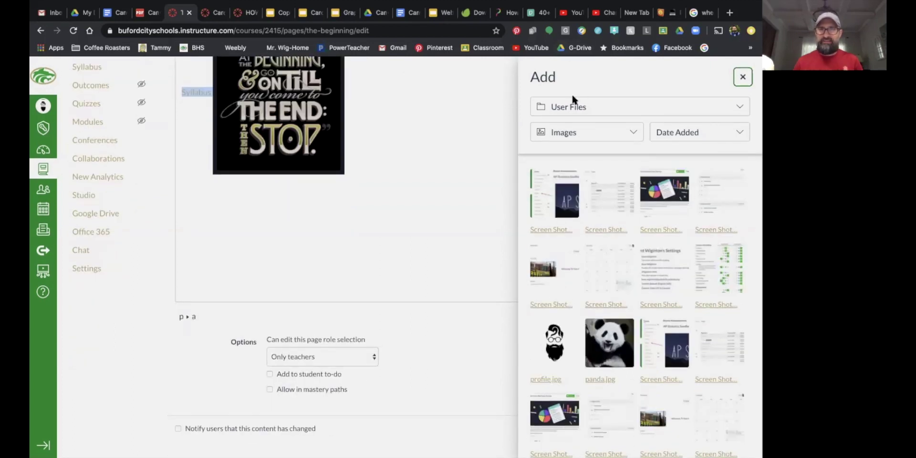
{"action": "scroll", "coordinate": [455, 118], "scroll_direction": "up", "scroll_amount": 3}
{"action": "scroll", "coordinate": [456, 119], "scroll_direction": "up", "scroll_amount": 3}
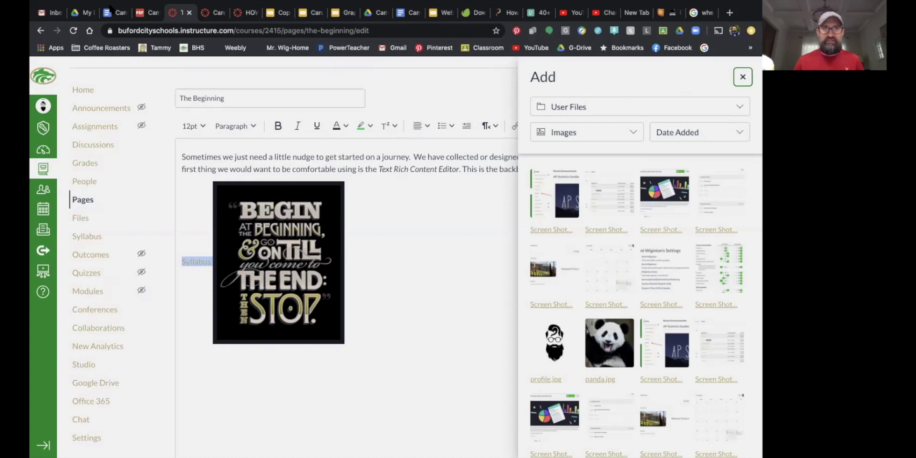
{"action": "left_click", "coordinate": [742, 77]}
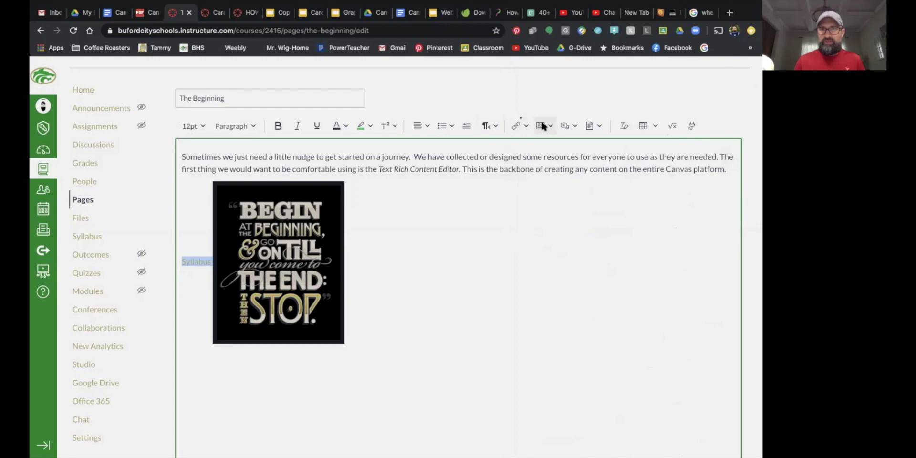
- Place the insertion point on the empty line below the "Begin at the beginning" image
{"action": "left_click", "coordinate": [542, 124]}
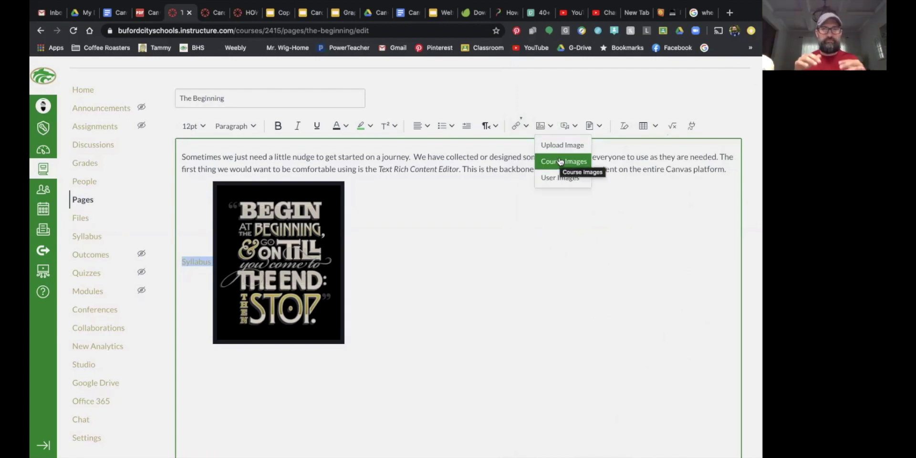
{"action": "left_click", "coordinate": [478, 193]}
{"action": "left_click", "coordinate": [391, 377]}
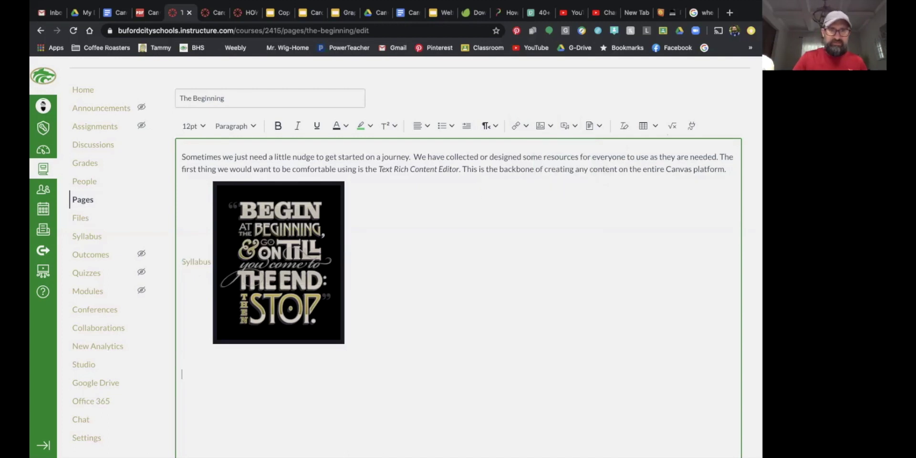
- Examine the Computer, Record and Embed options for uploading media, and close them without adding anything
{"action": "scroll", "coordinate": [457, 183], "scroll_direction": "up", "scroll_amount": 1}
{"action": "scroll", "coordinate": [457, 183], "scroll_direction": "up", "scroll_amount": 2}
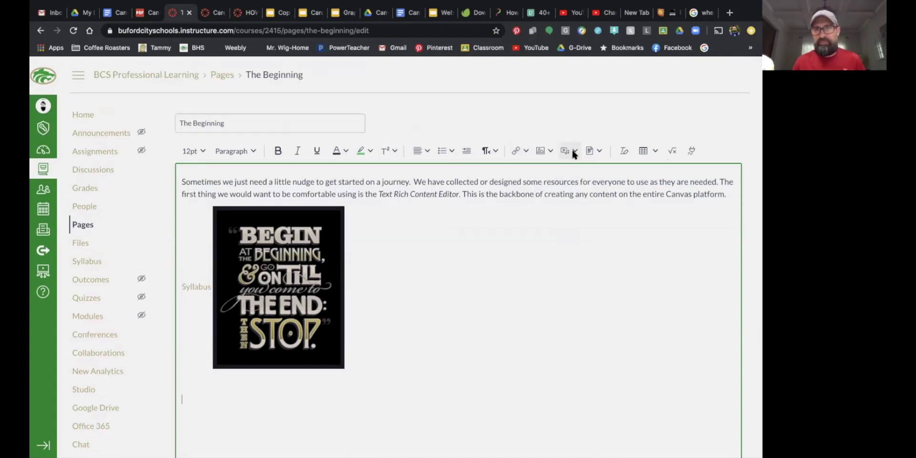
{"action": "left_click", "coordinate": [570, 151]}
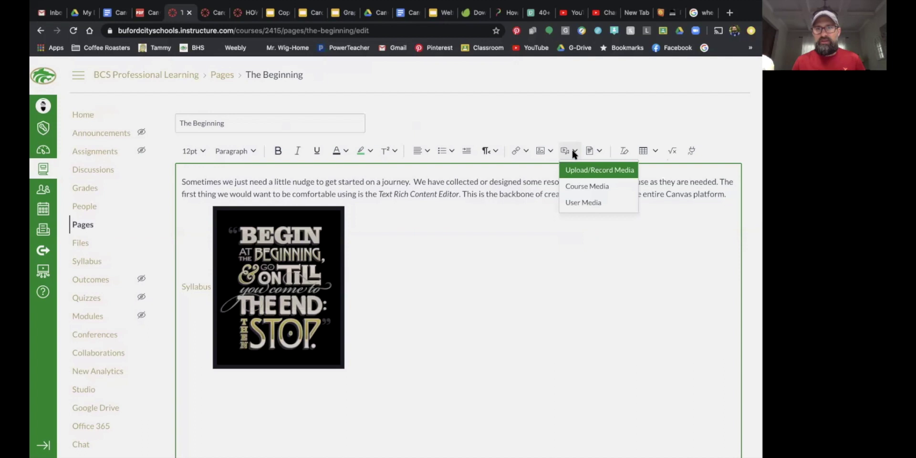
{"action": "left_click", "coordinate": [586, 174]}
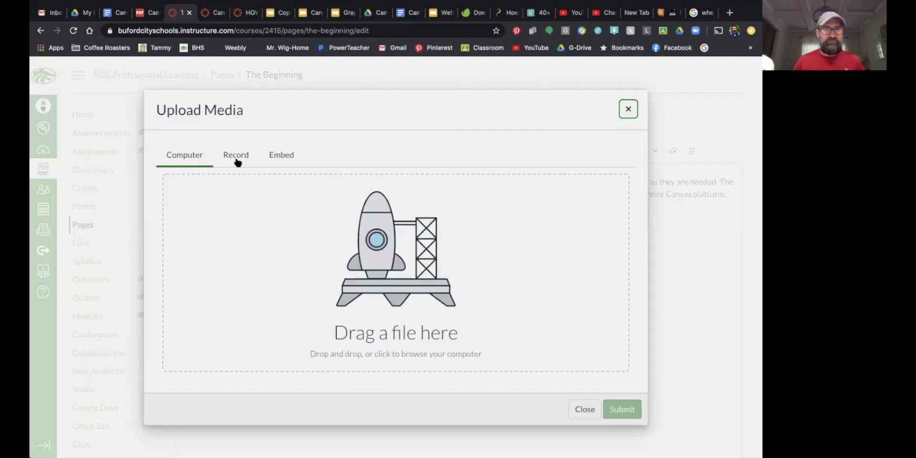
{"action": "left_click", "coordinate": [236, 156]}
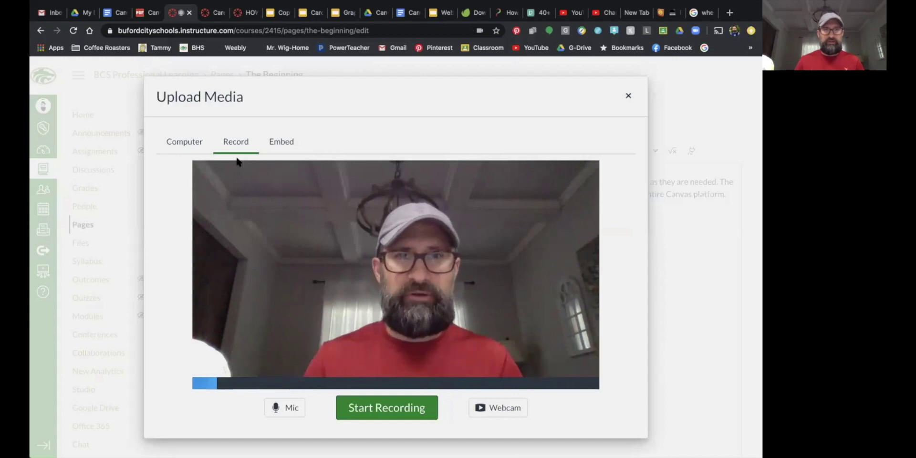
{"action": "left_click", "coordinate": [285, 140]}
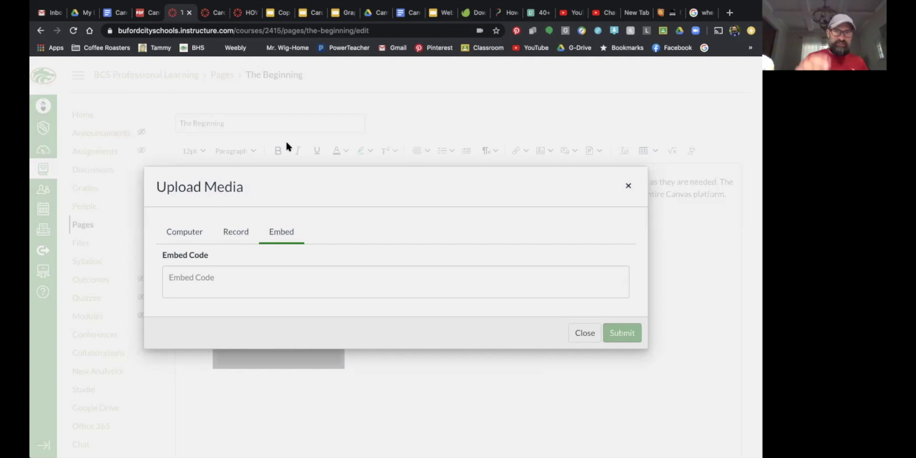
{"action": "left_click", "coordinate": [203, 279]}
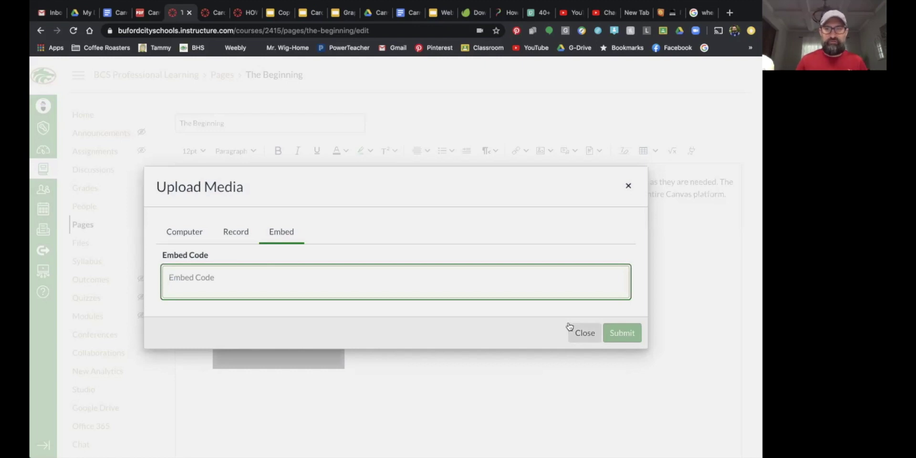
{"action": "left_click", "coordinate": [583, 332]}
- Search Unsplash for "Math" images, look through the results, and view the option for adding an image by URL
{"action": "left_click", "coordinate": [549, 152]}
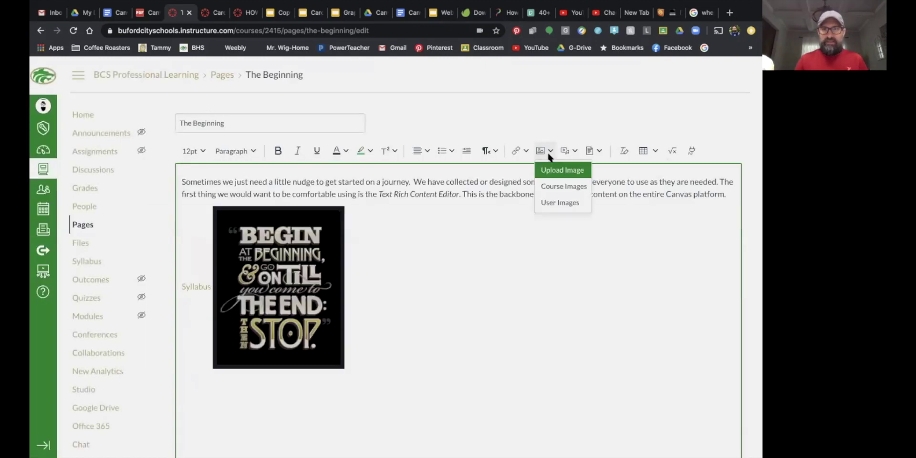
{"action": "left_click", "coordinate": [556, 170]}
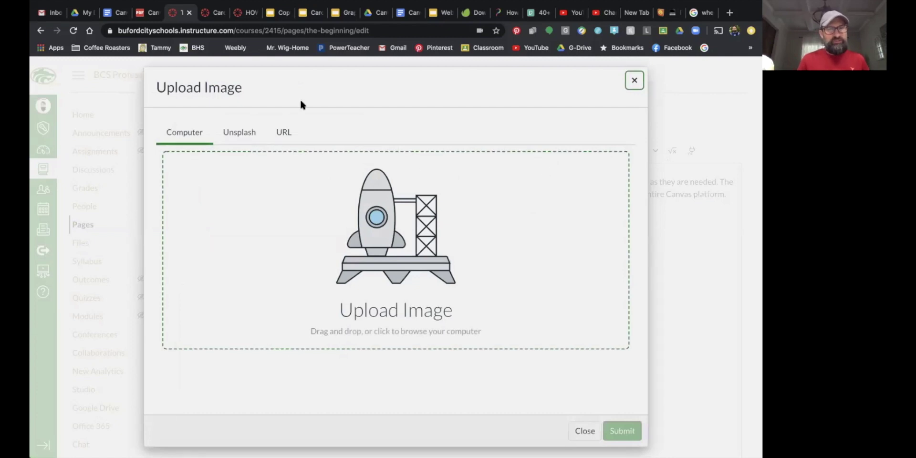
{"action": "left_click", "coordinate": [244, 134]}
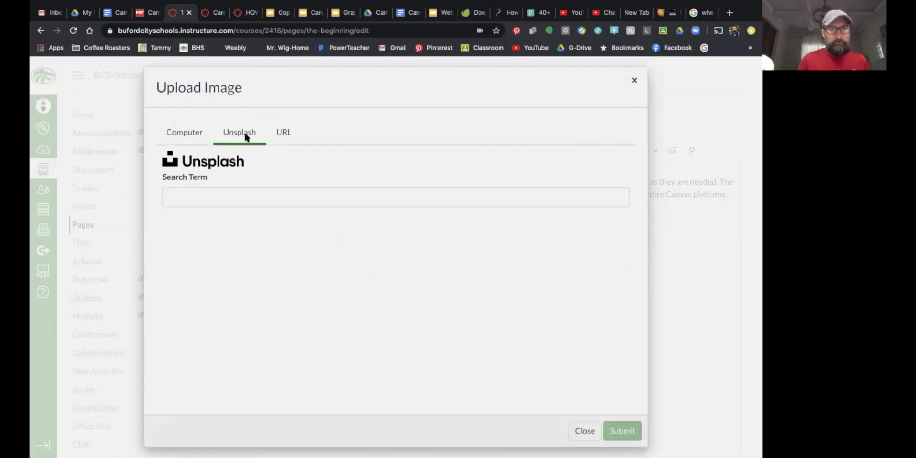
{"action": "left_click", "coordinate": [241, 194]}
{"action": "type", "text": "Math"}
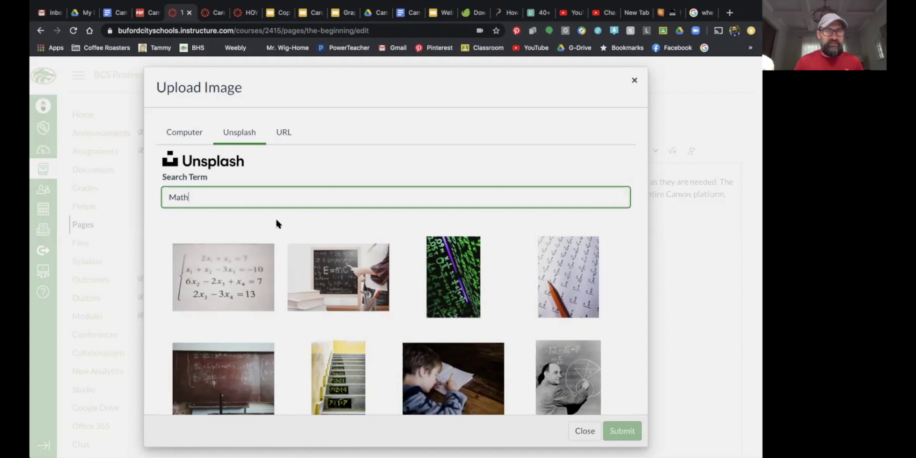
{"action": "scroll", "coordinate": [324, 286], "scroll_direction": "down", "scroll_amount": 3}
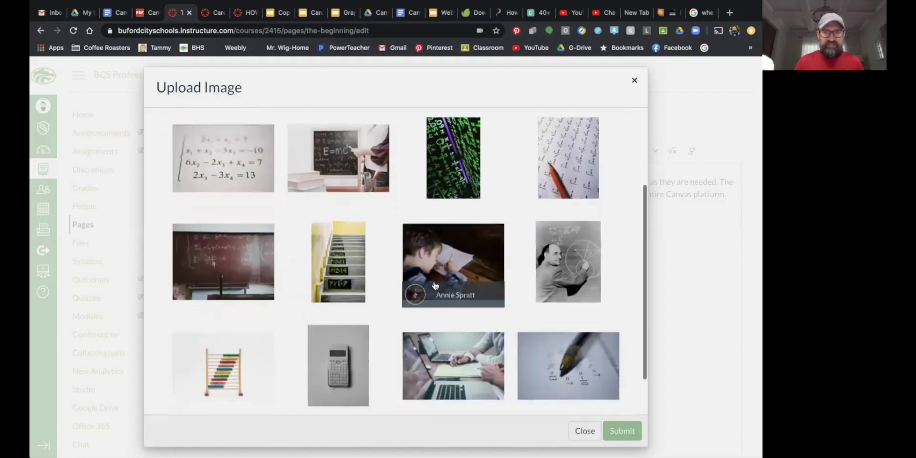
{"action": "scroll", "coordinate": [437, 285], "scroll_direction": "down", "scroll_amount": 2}
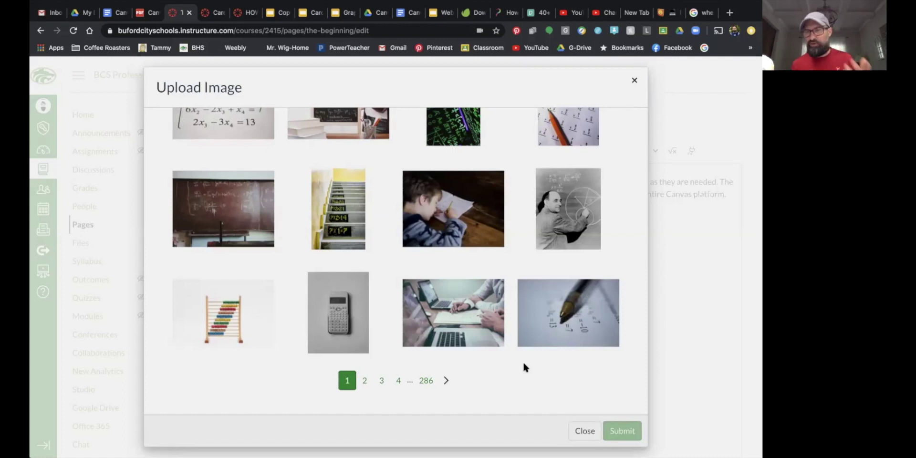
{"action": "scroll", "coordinate": [408, 240], "scroll_direction": "up", "scroll_amount": 5}
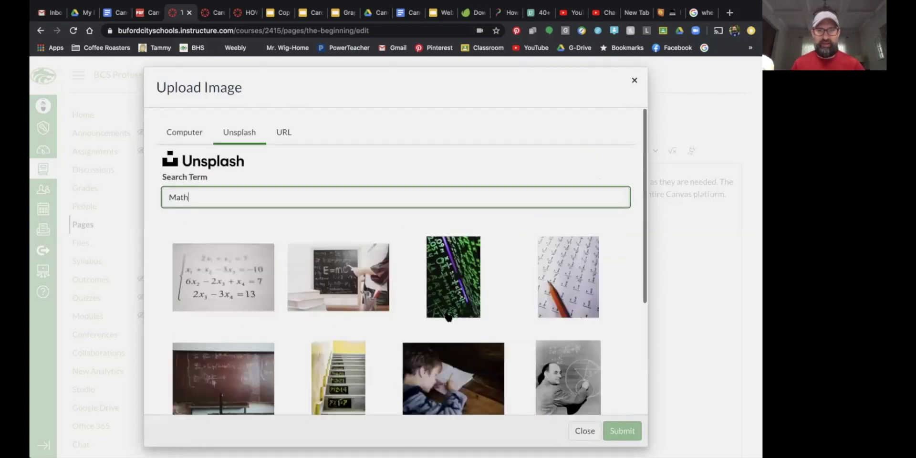
{"action": "left_click", "coordinate": [283, 132]}
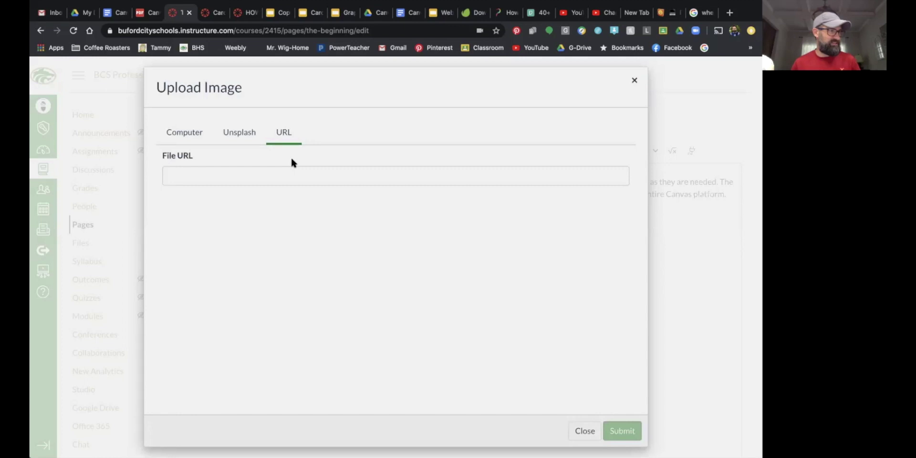
{"action": "left_click", "coordinate": [239, 134]}
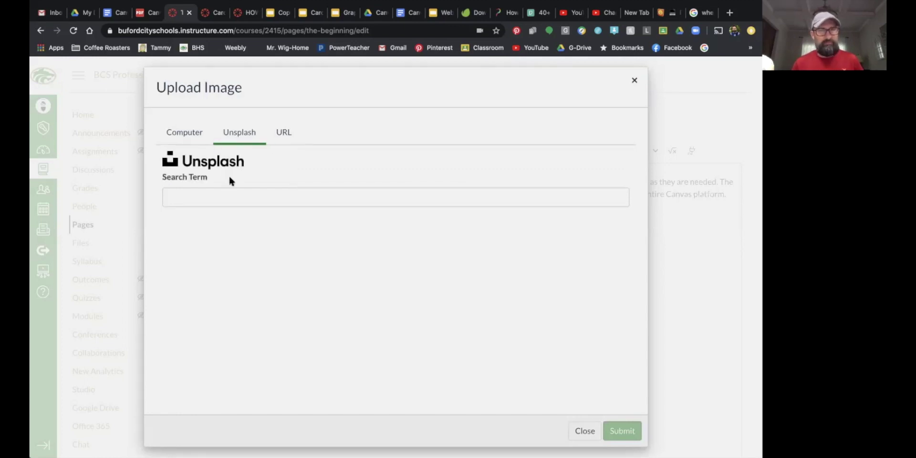
- View the Web Deck presentation in Google Slides, return to the Canvas page and close the image upload without inserting anything
{"action": "left_click", "coordinate": [507, 14]}
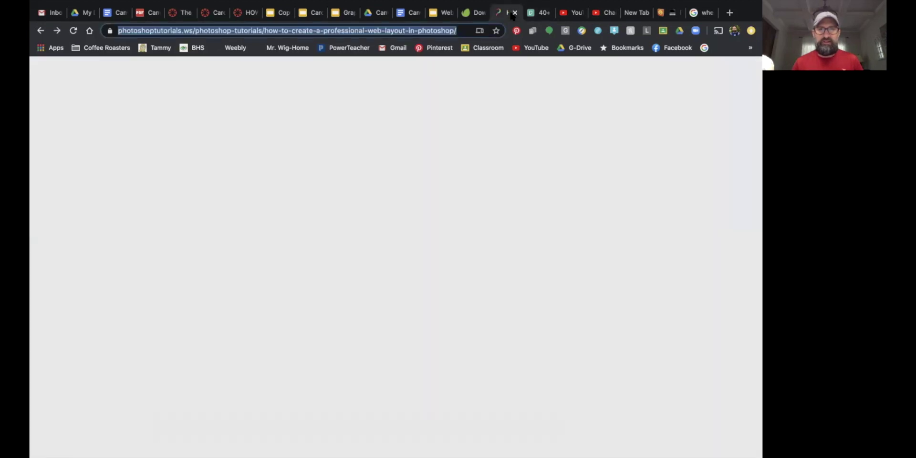
{"action": "scroll", "coordinate": [481, 88], "scroll_direction": "up", "scroll_amount": 5}
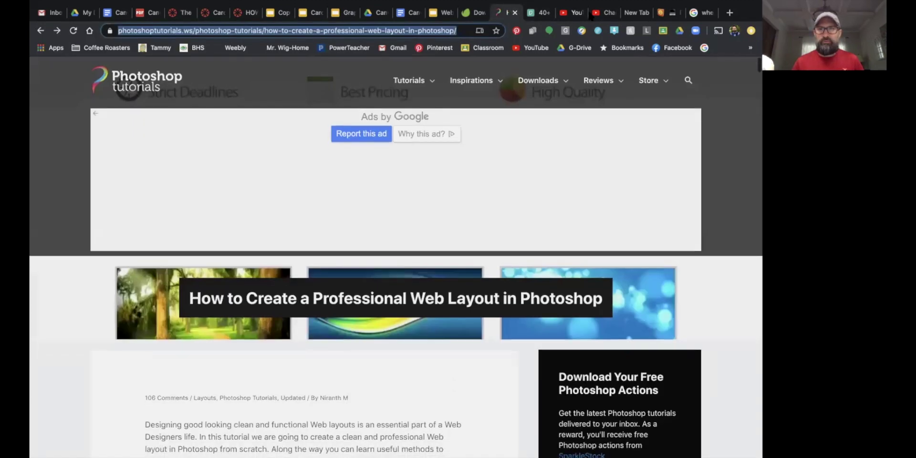
{"action": "left_click", "coordinate": [474, 13]}
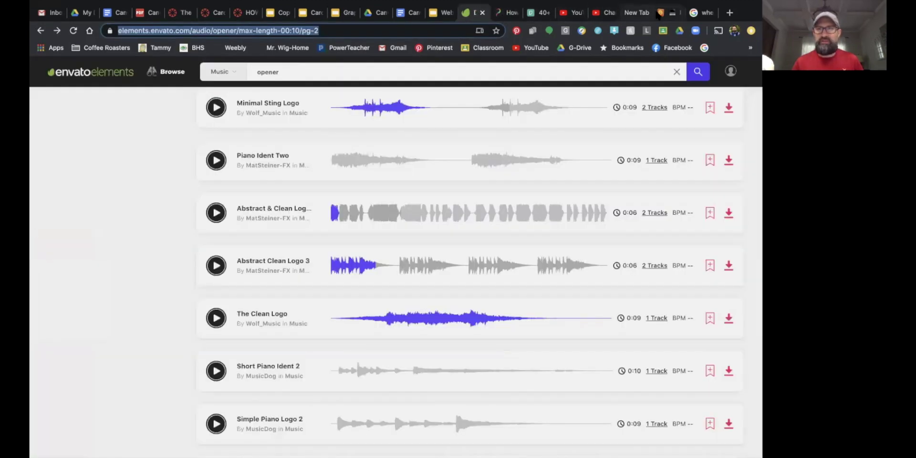
{"action": "left_click", "coordinate": [443, 13]}
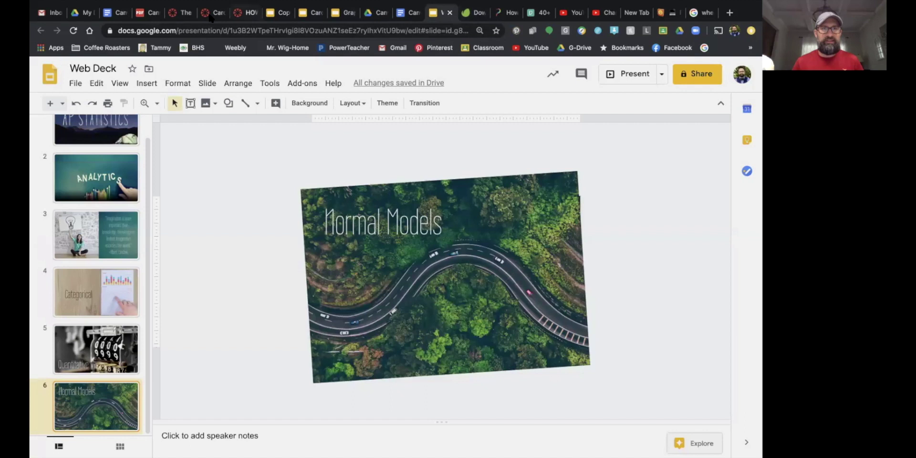
{"action": "left_click", "coordinate": [188, 14]}
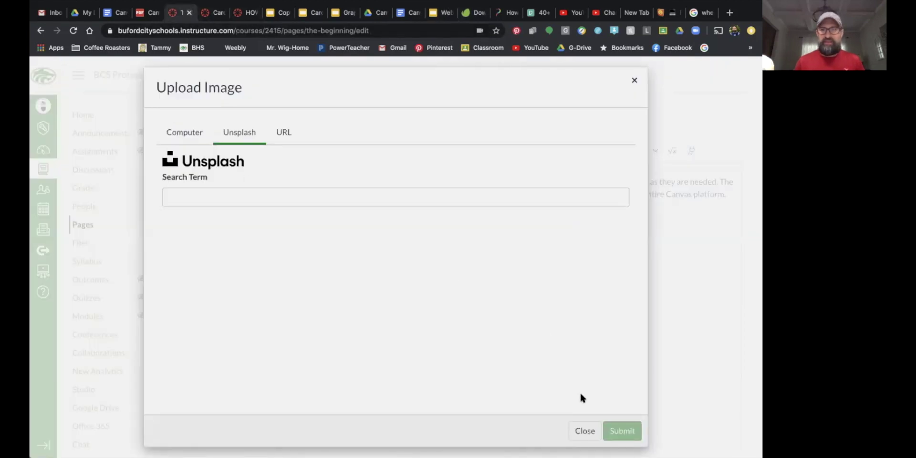
{"action": "left_click", "coordinate": [585, 431]}
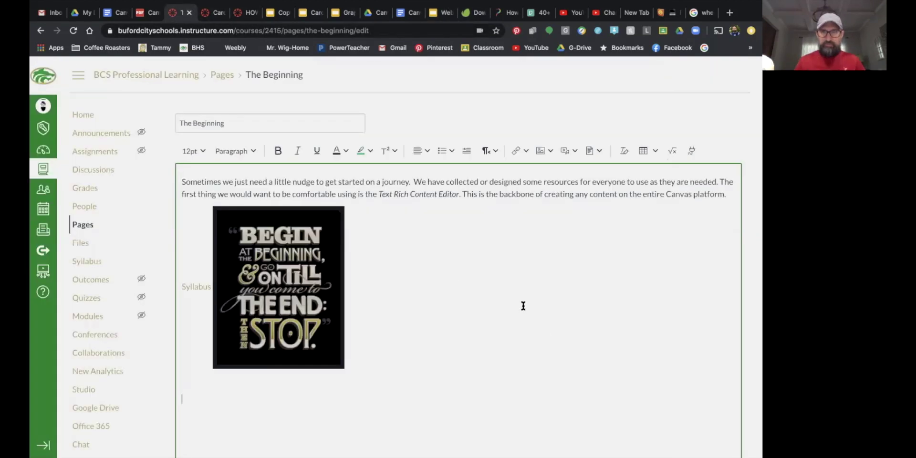
- Check the option to upload a media file from the computer and close it without choosing a file
{"action": "left_click", "coordinate": [572, 150]}
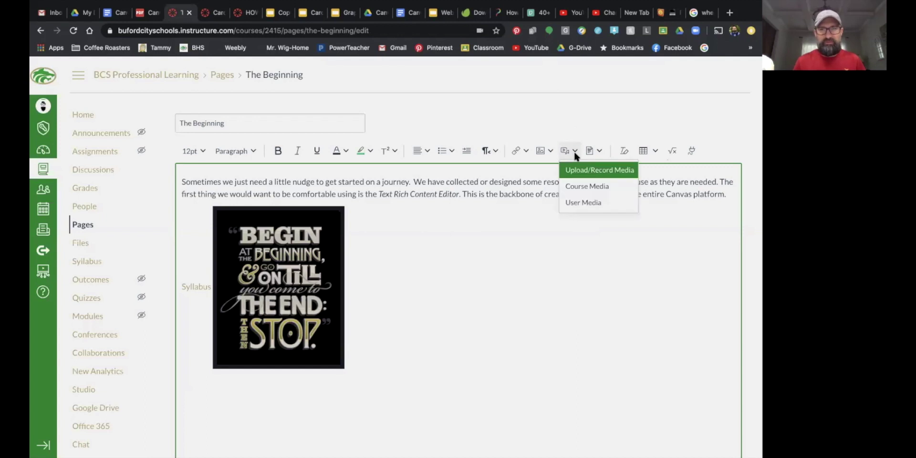
{"action": "left_click", "coordinate": [578, 176]}
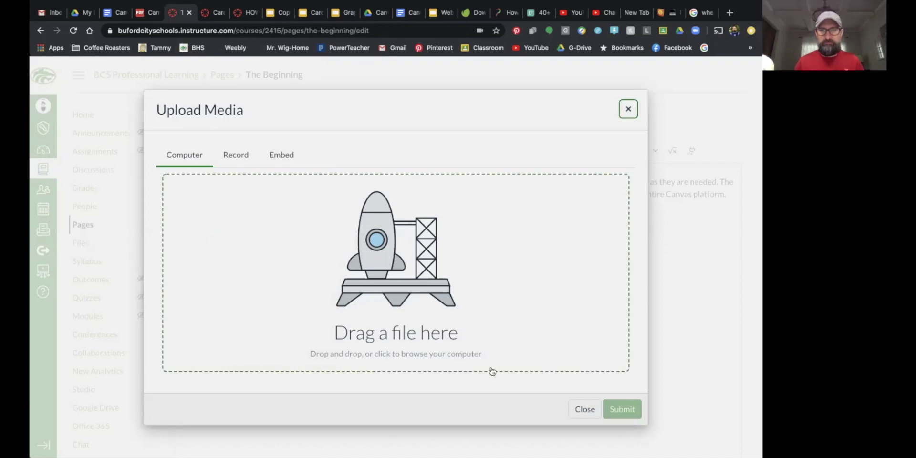
{"action": "left_click", "coordinate": [579, 410]}
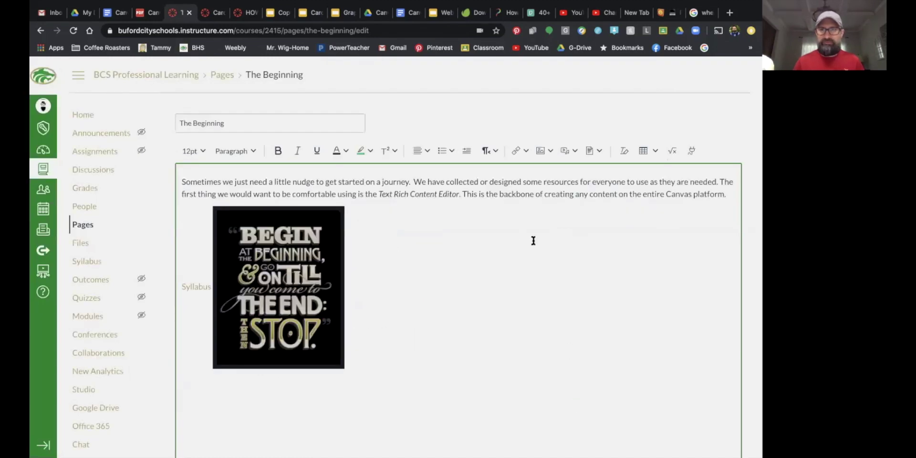
- Upload the document "Ch 24 quiz.pdf" from the computer and insert it as a link below the image
{"action": "left_click", "coordinate": [599, 153]}
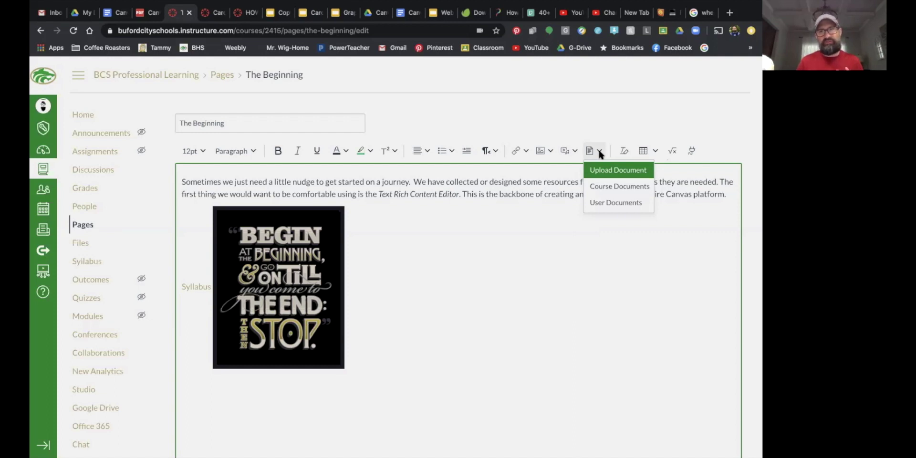
{"action": "left_click", "coordinate": [618, 171]}
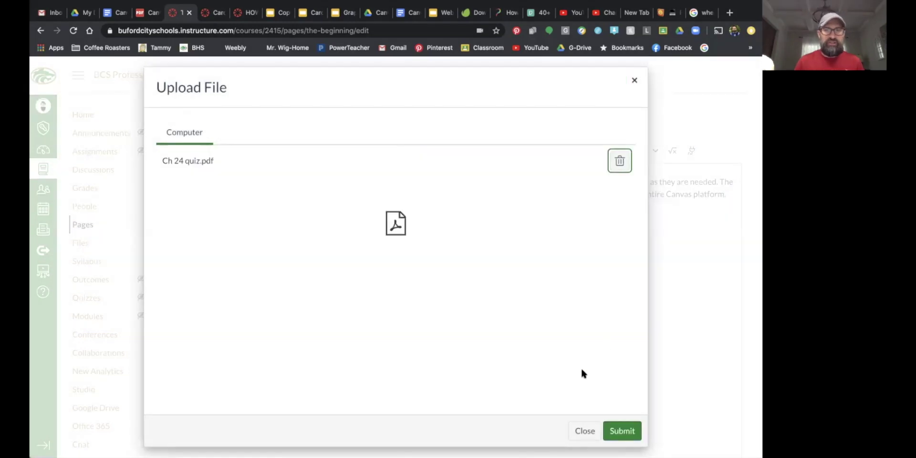
{"action": "left_click", "coordinate": [616, 431]}
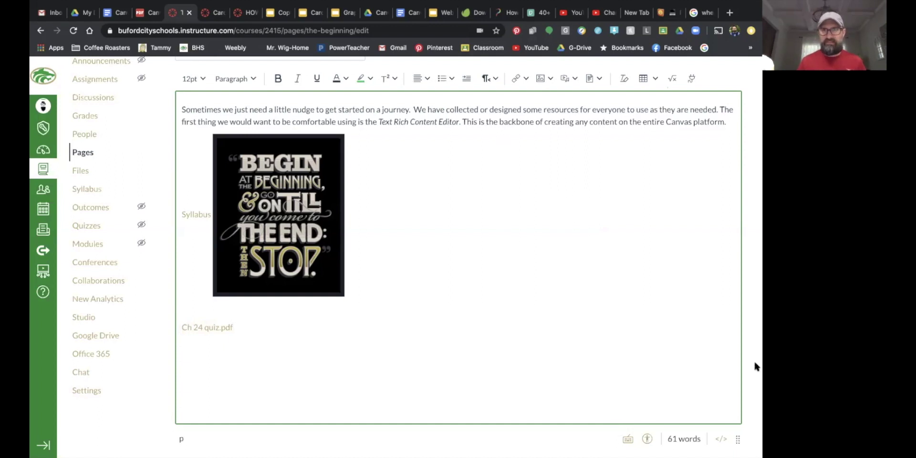
- Clear the formatting from the words "Content Editor" in the opening paragraph
{"action": "left_click", "coordinate": [621, 79]}
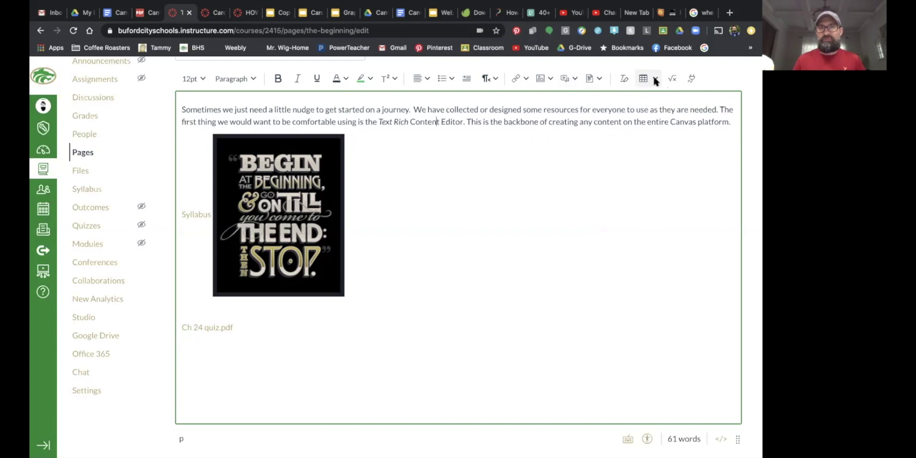
- Add new lines below the "Ch 24 quiz.pdf" link and insert a table with two columns and two rows there
{"action": "left_click", "coordinate": [425, 188]}
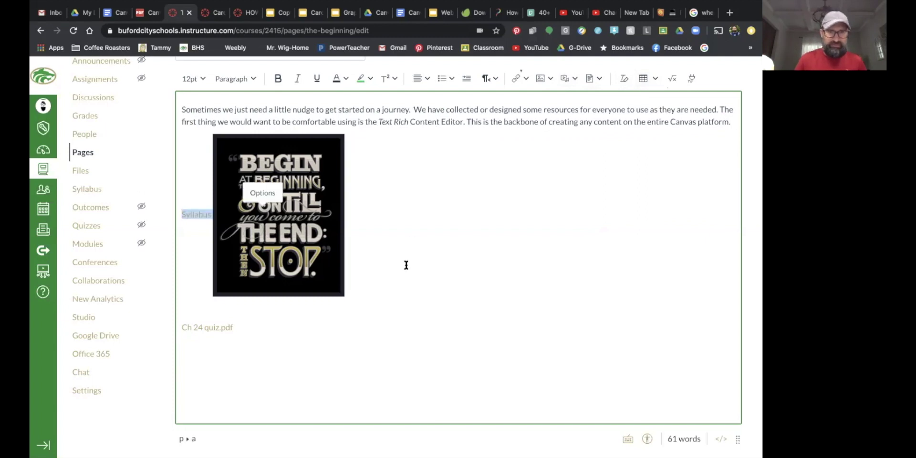
{"action": "left_click", "coordinate": [382, 321]}
{"action": "key", "text": "Right"}
{"action": "key", "text": "Return"}
{"action": "key", "text": "Return"}
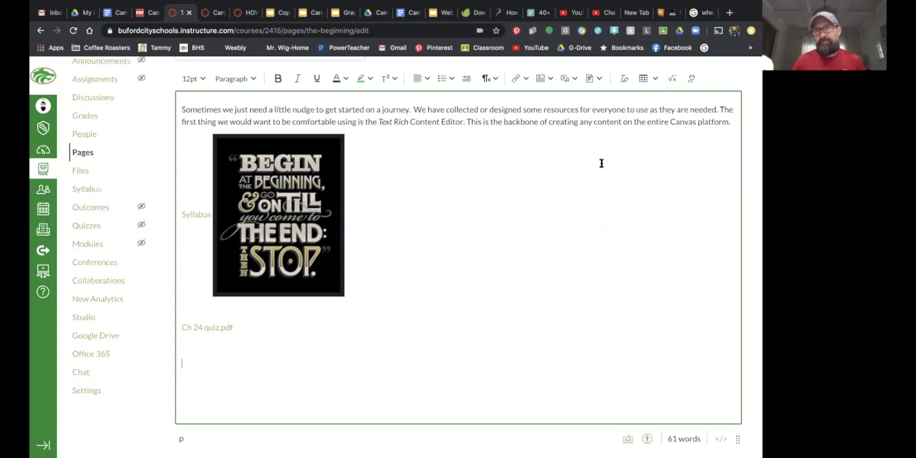
{"action": "left_click", "coordinate": [655, 79]}
{"action": "mouse_move", "coordinate": [677, 100]}
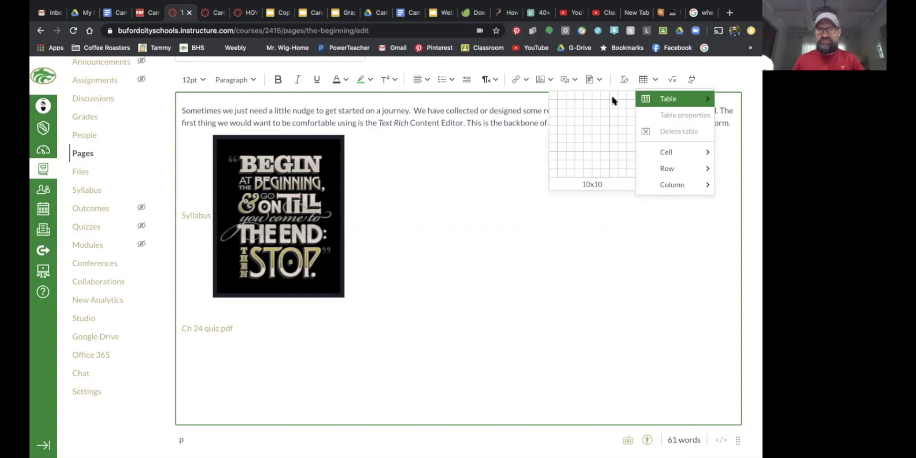
{"action": "left_click", "coordinate": [563, 101]}
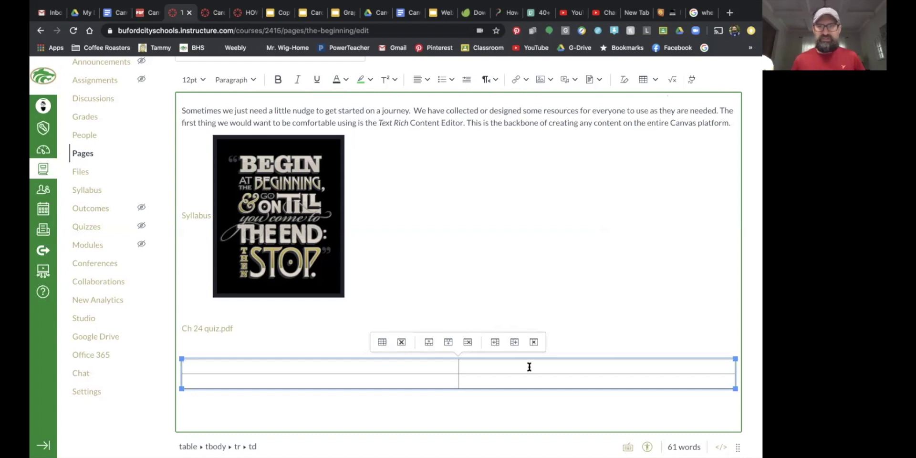
- Try a border width of 0 in the table's properties and check the available alignment options
{"action": "left_click", "coordinate": [655, 79]}
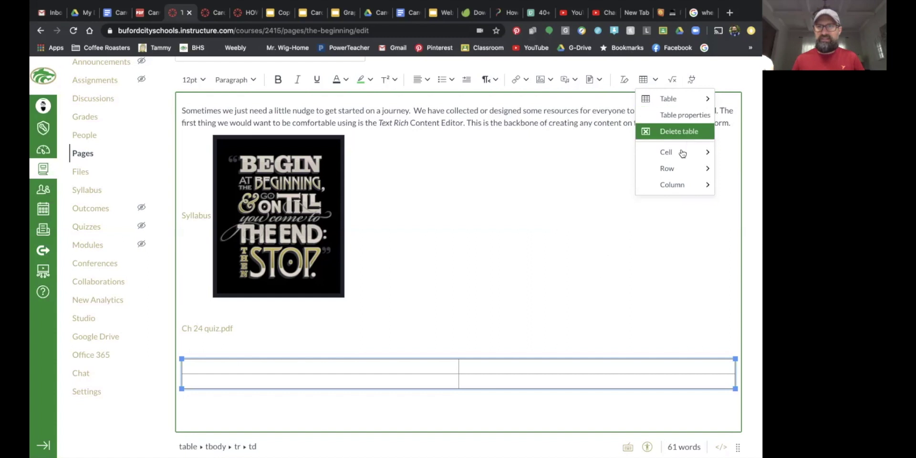
{"action": "left_click", "coordinate": [686, 116]}
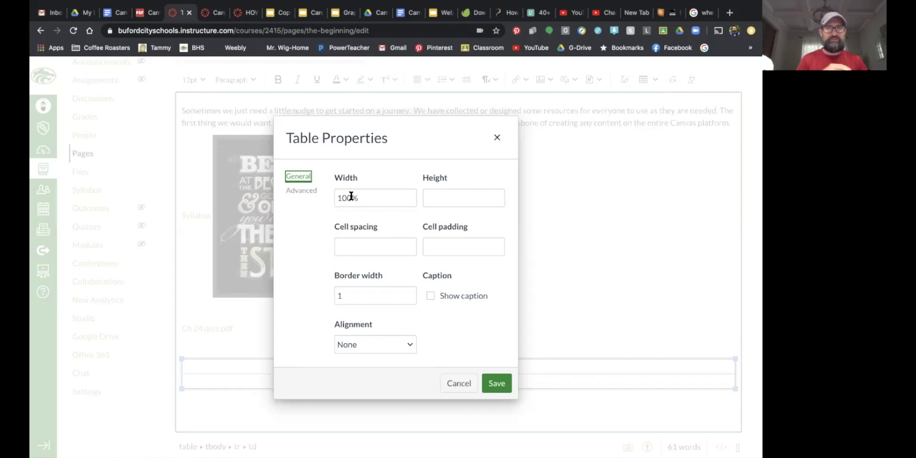
{"action": "left_click", "coordinate": [344, 295]}
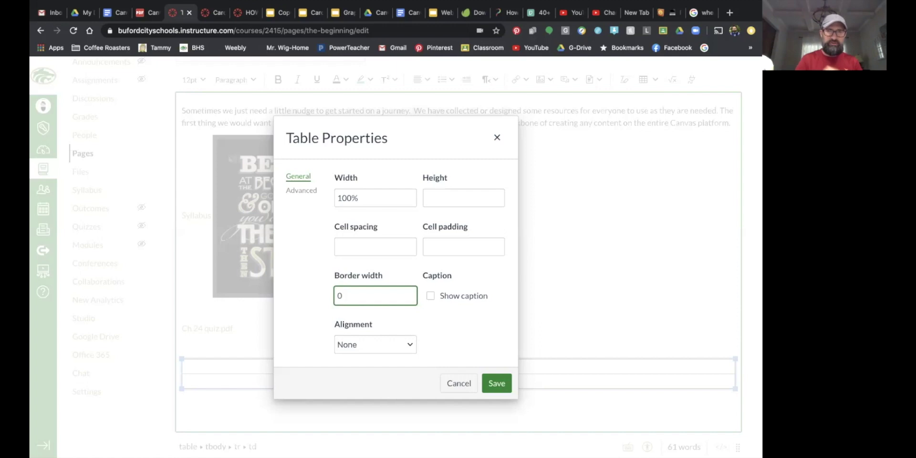
{"action": "left_click", "coordinate": [409, 349]}
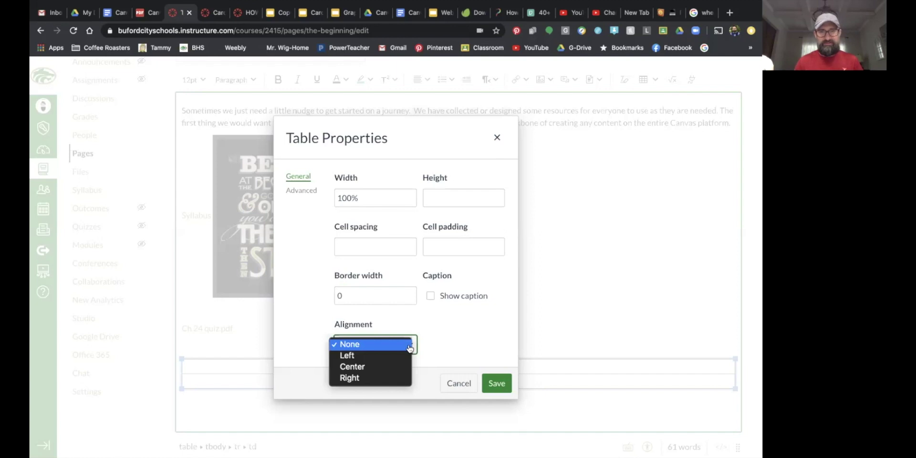
{"action": "left_click", "coordinate": [486, 350]}
- Review the table's advanced border style, border color and background color options, and leave the table properties without saving
{"action": "left_click", "coordinate": [309, 194]}
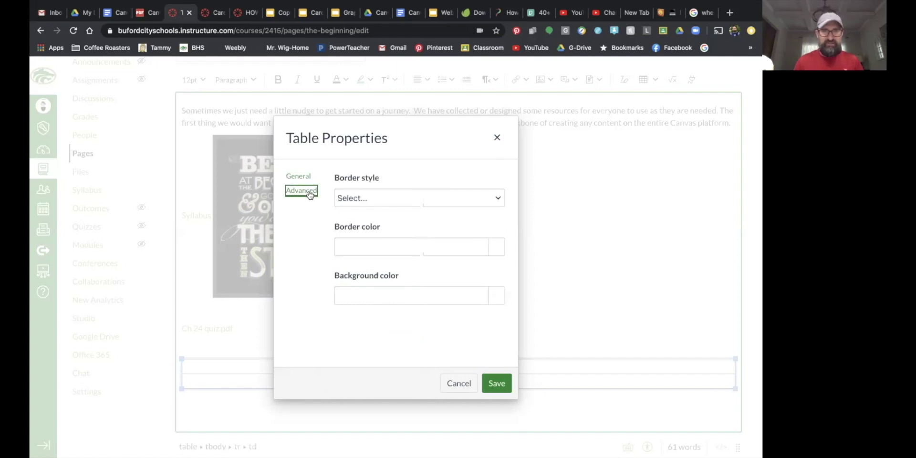
{"action": "left_click", "coordinate": [378, 204]}
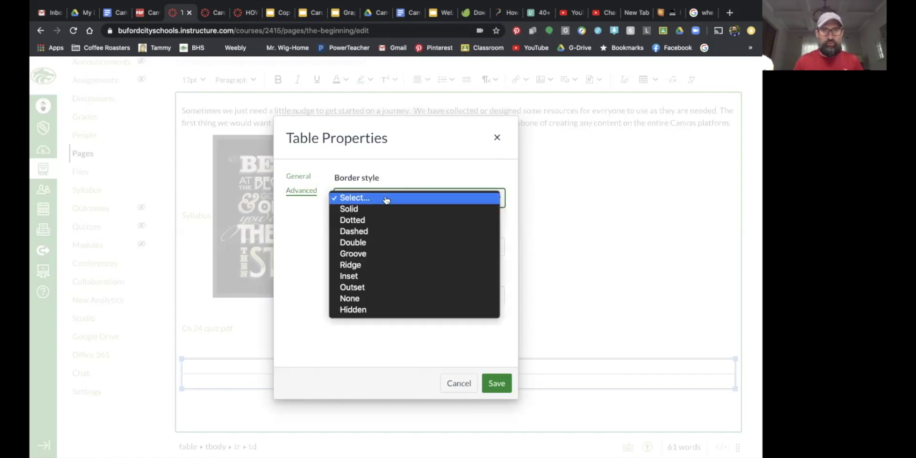
{"action": "left_click", "coordinate": [405, 176]}
{"action": "left_click", "coordinate": [392, 245]}
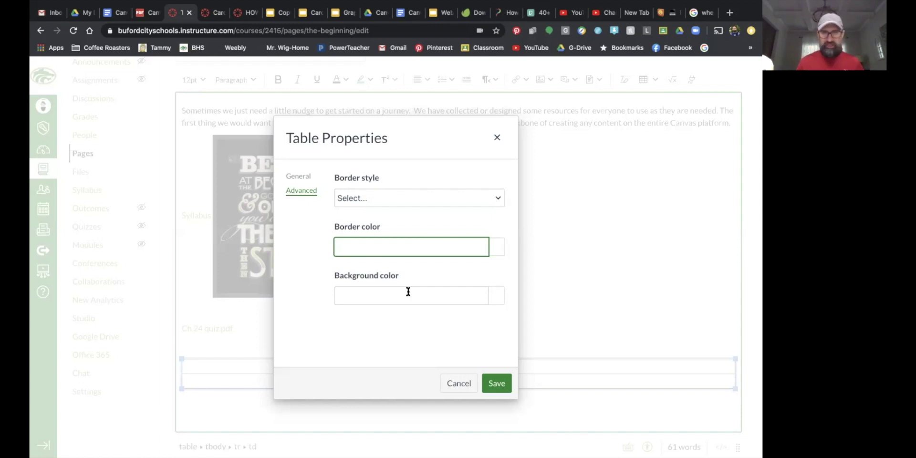
{"action": "left_click", "coordinate": [458, 381]}
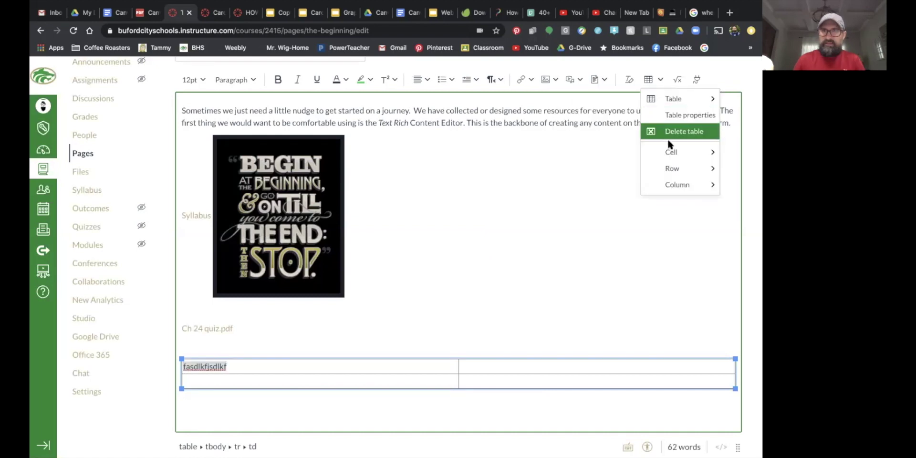
- Review the first table cell's type, horizontal alignment and advanced properties, and close them without saving
{"action": "mouse_move", "coordinate": [671, 152]}
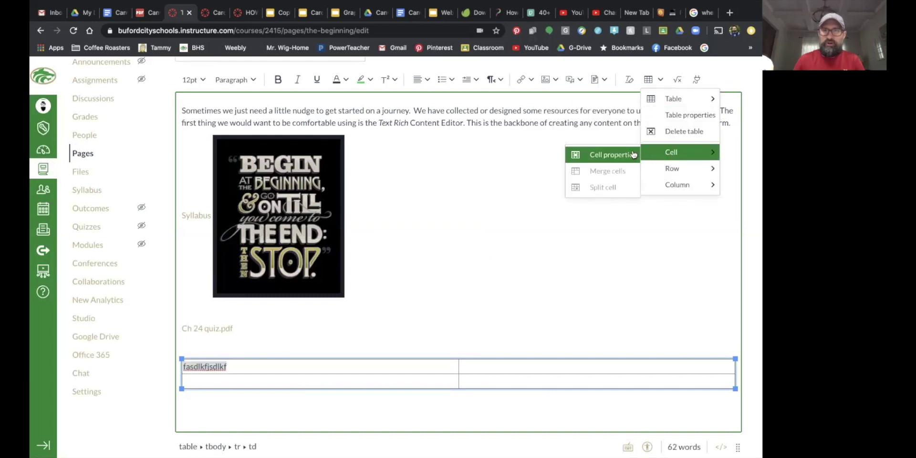
{"action": "mouse_move", "coordinate": [657, 171]}
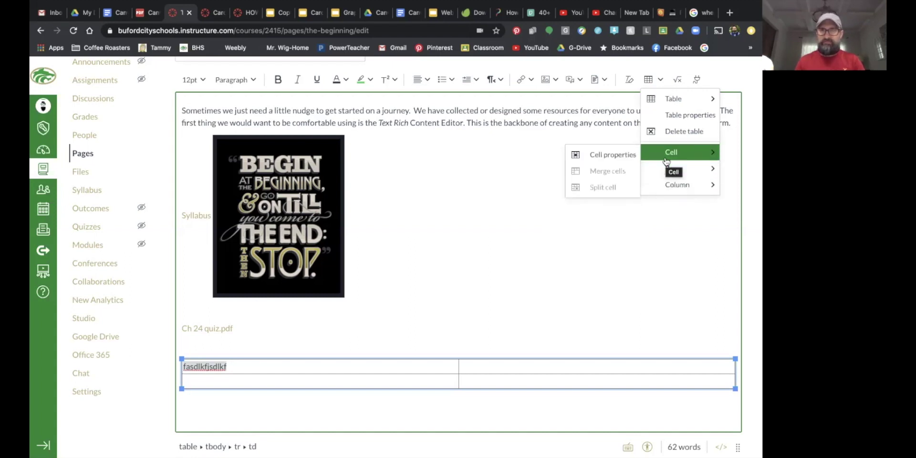
{"action": "left_click", "coordinate": [633, 155]}
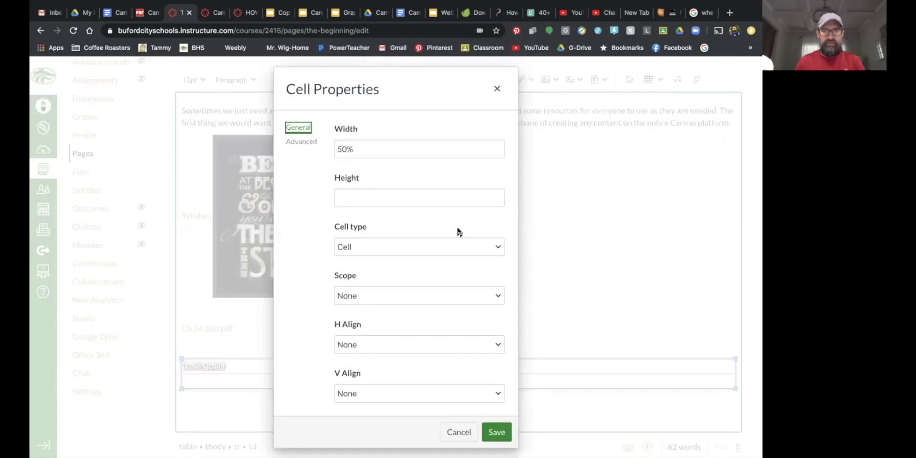
{"action": "left_click", "coordinate": [499, 246]}
{"action": "left_click", "coordinate": [501, 243]}
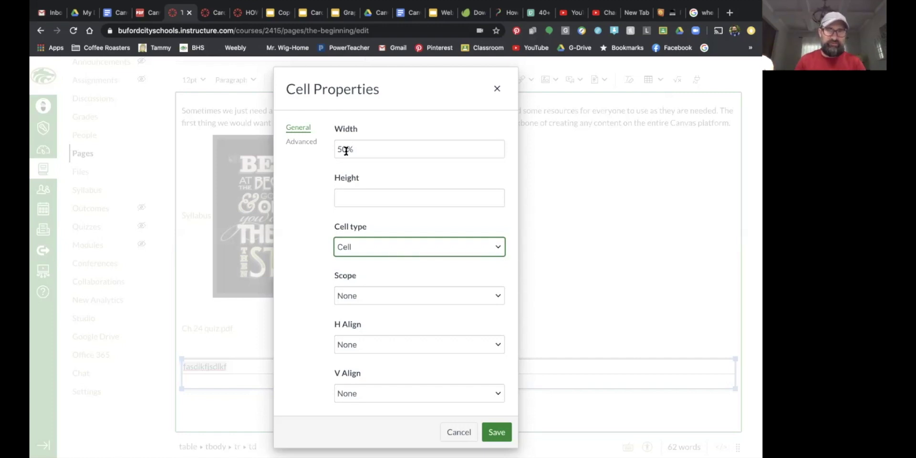
{"action": "left_click", "coordinate": [497, 349]}
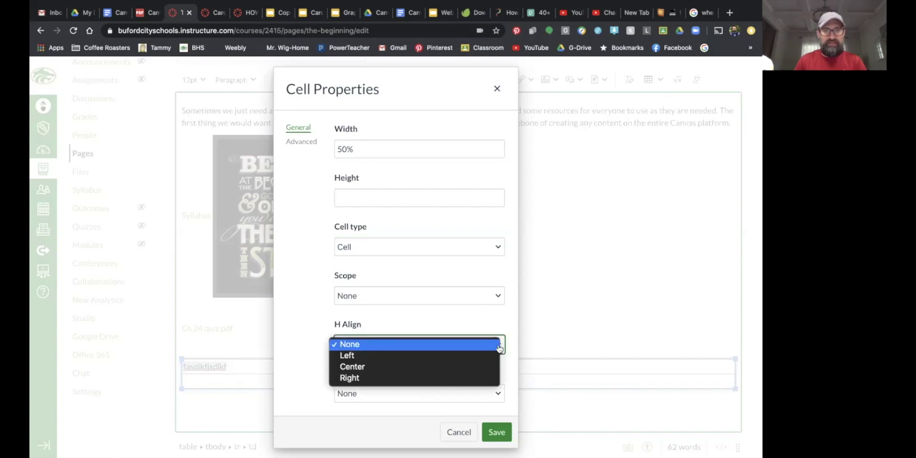
{"action": "left_click", "coordinate": [497, 345]}
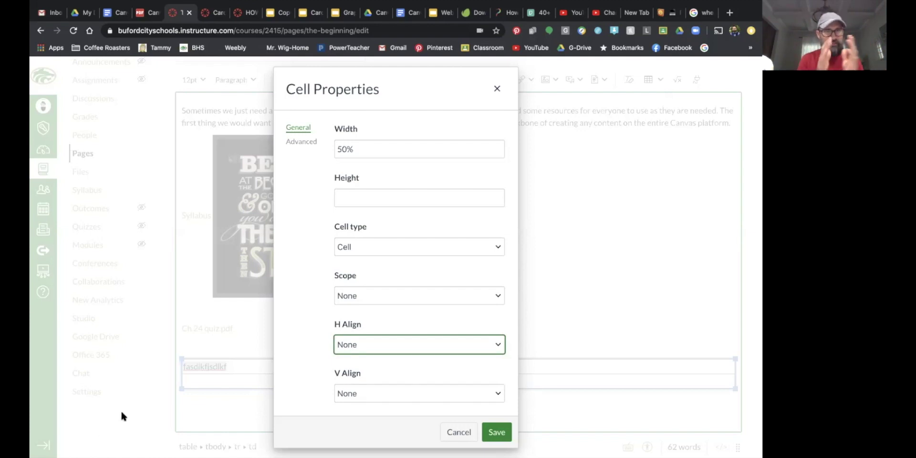
{"action": "left_click", "coordinate": [301, 142]}
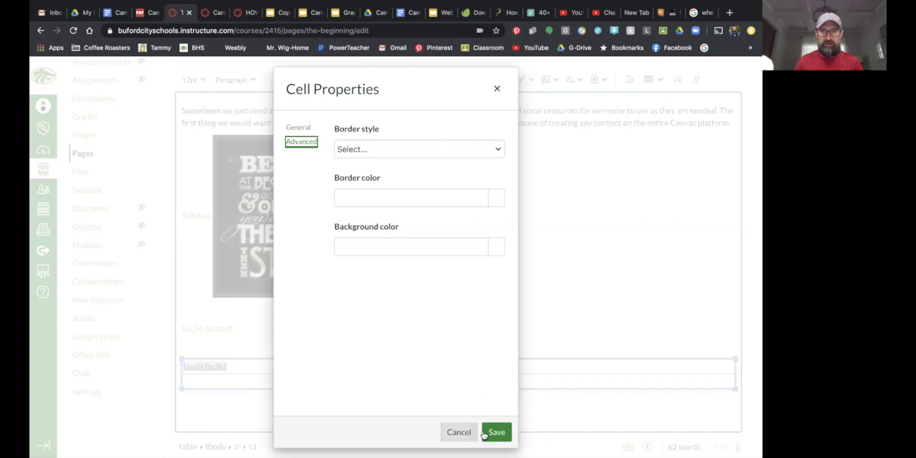
{"action": "left_click", "coordinate": [458, 432]}
- Look through the equation editor's Greek, Operators, Relationships and Arrows symbol sets and close it without inserting an equation
{"action": "scroll", "coordinate": [544, 177], "scroll_direction": "up", "scroll_amount": 2}
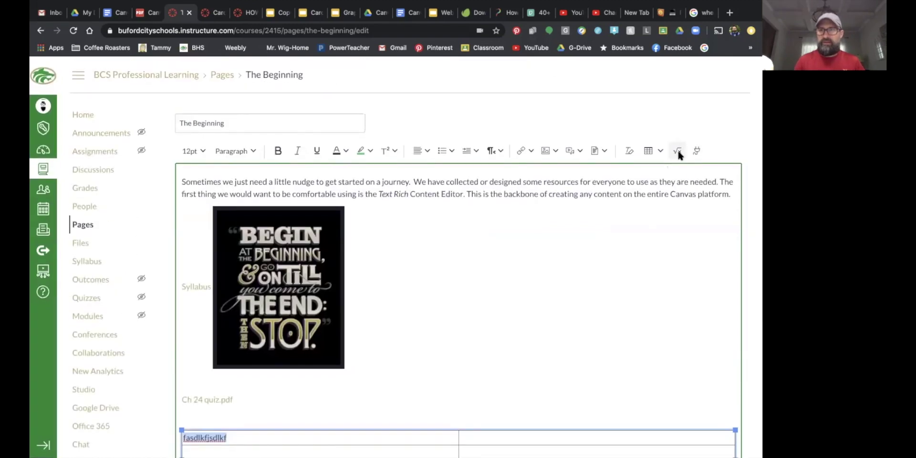
{"action": "left_click", "coordinate": [364, 405]}
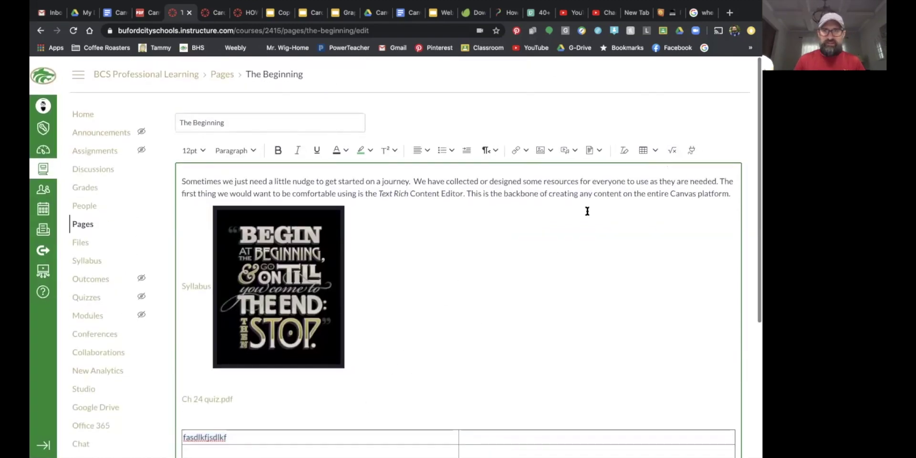
{"action": "left_click", "coordinate": [673, 150]}
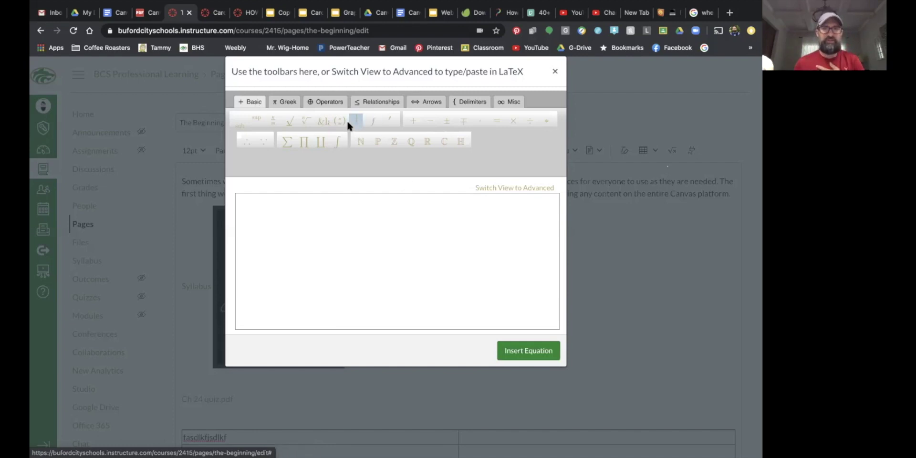
{"action": "left_click", "coordinate": [286, 102]}
{"action": "left_click", "coordinate": [327, 102]}
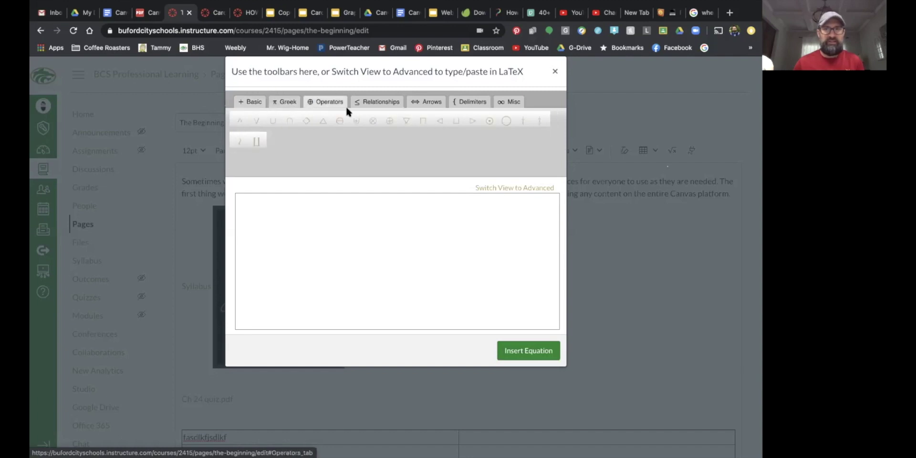
{"action": "left_click", "coordinate": [377, 101]}
{"action": "left_click", "coordinate": [426, 102]}
{"action": "key", "text": "Escape"}
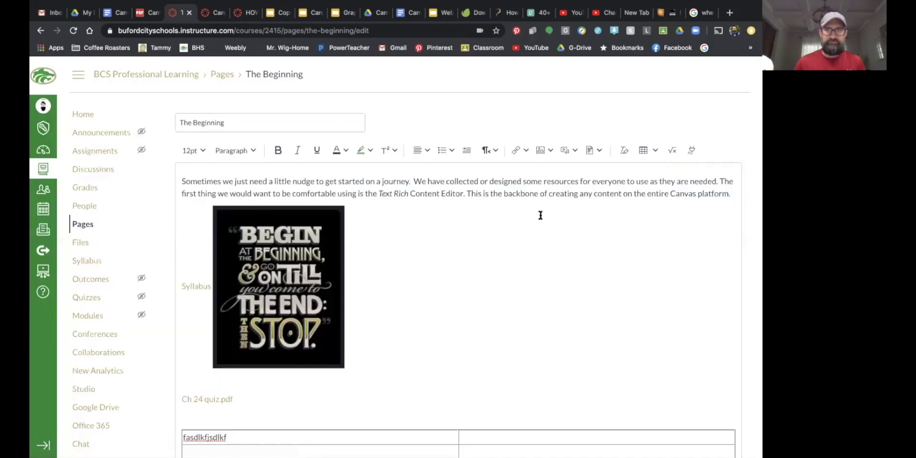
- Review the list of external apps available for embedding content and close it without choosing one
{"action": "scroll", "coordinate": [692, 157], "scroll_direction": "down", "scroll_amount": 1}
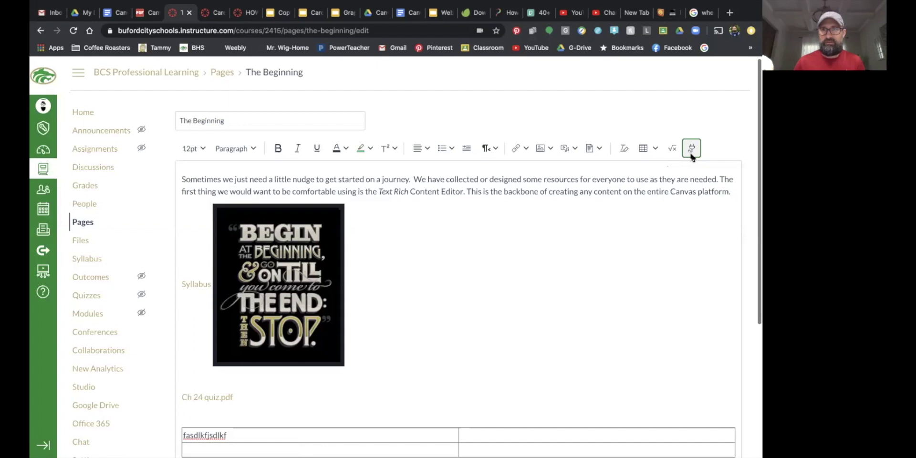
{"action": "left_click", "coordinate": [691, 149]}
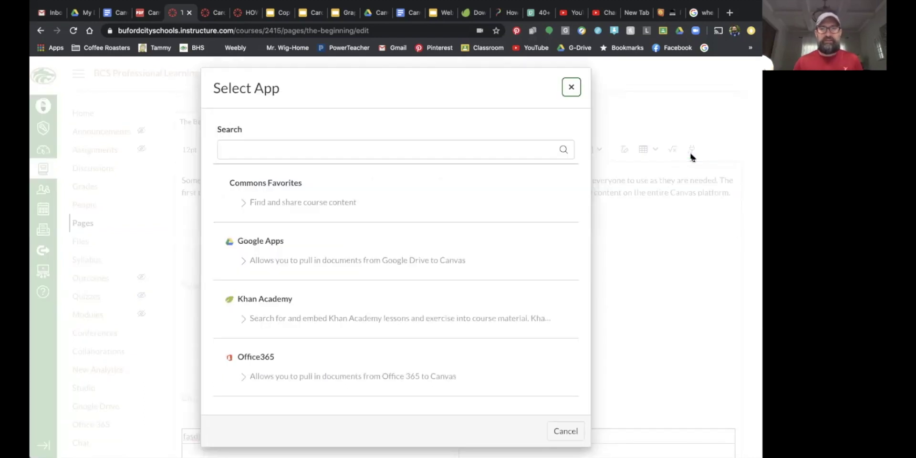
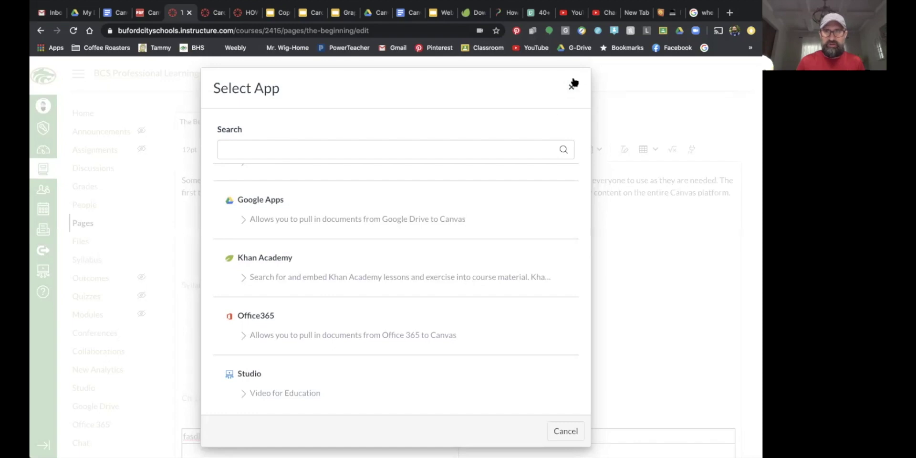
{"action": "left_click", "coordinate": [573, 84]}
- Clear the text from the table's first cell and add empty lines below the table
{"action": "scroll", "coordinate": [202, 262], "scroll_direction": "down", "scroll_amount": 5}
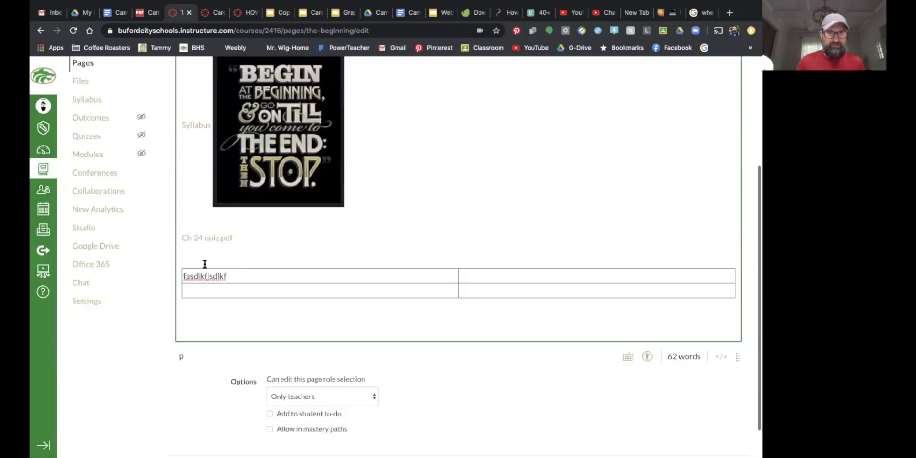
{"action": "left_click", "coordinate": [229, 300]}
{"action": "key", "text": "Return"}
{"action": "key", "text": "Return"}
{"action": "key", "text": "Return"}
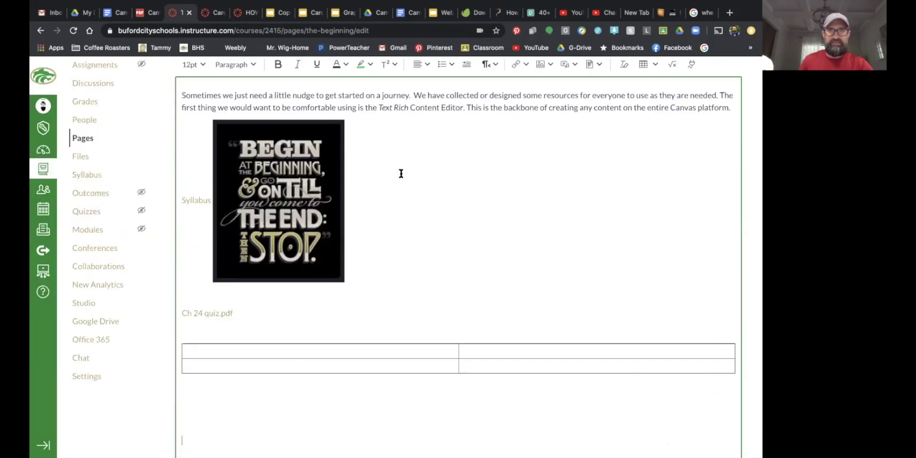
- Embed the document "Canvas tips on how to make your pages more professional" from the 2019-2020 Google Drive folder through Google Apps
{"action": "scroll", "coordinate": [646, 170], "scroll_direction": "up", "scroll_amount": 1}
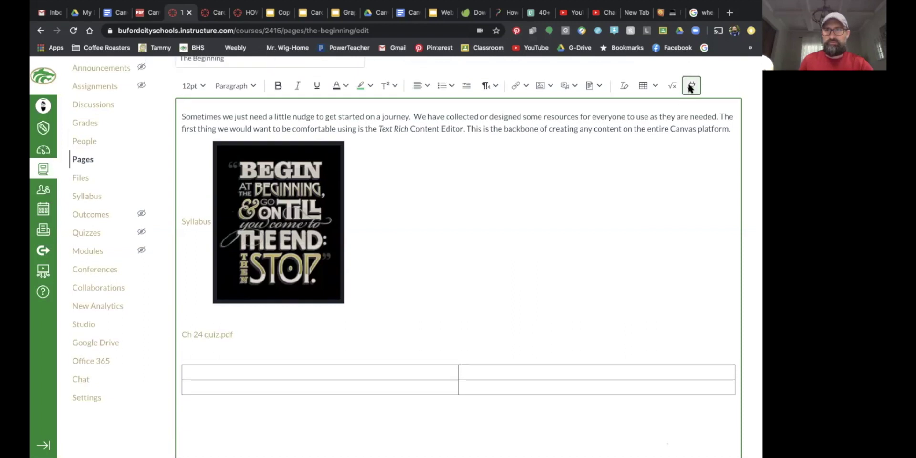
{"action": "left_click", "coordinate": [689, 85]}
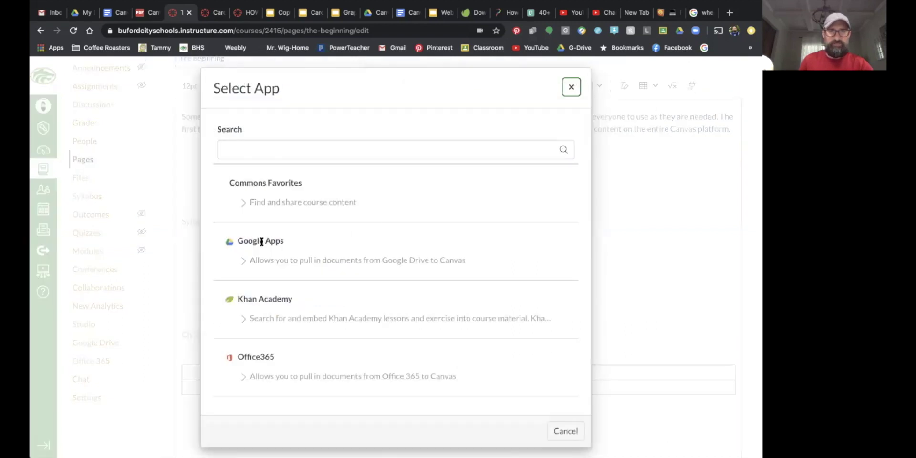
{"action": "left_click", "coordinate": [260, 240]}
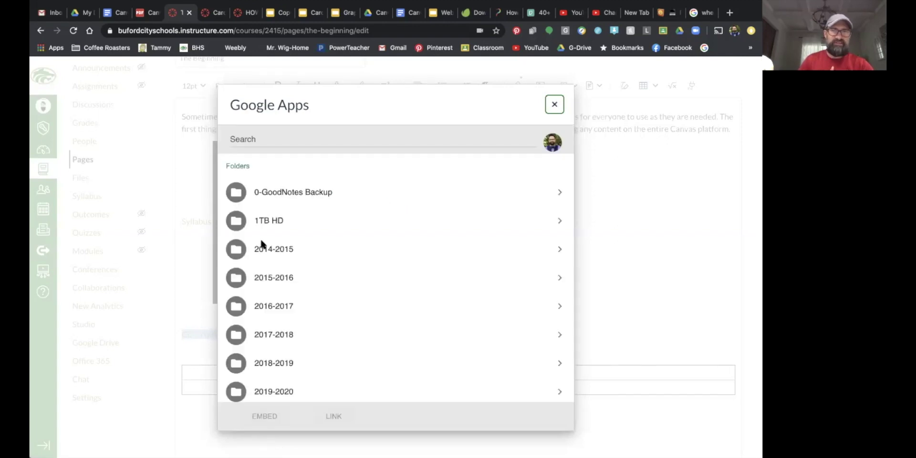
{"action": "scroll", "coordinate": [261, 245], "scroll_direction": "down", "scroll_amount": 1}
{"action": "scroll", "coordinate": [262, 245], "scroll_direction": "down", "scroll_amount": 4}
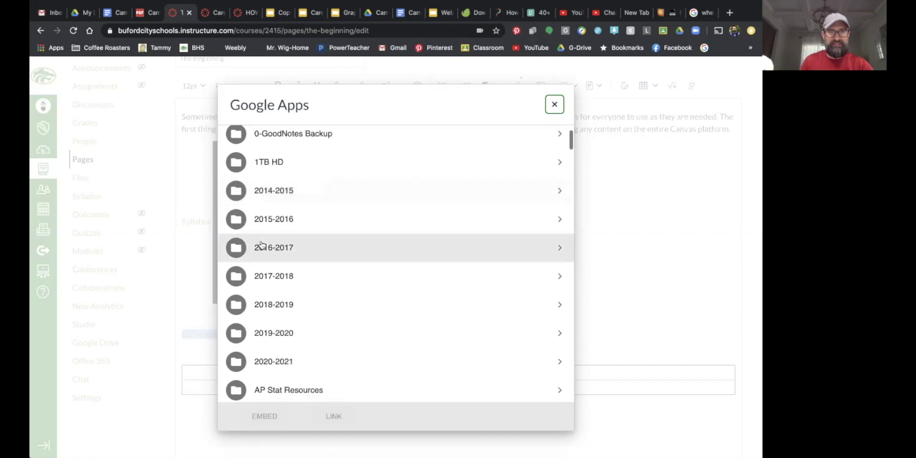
{"action": "left_click", "coordinate": [280, 281]}
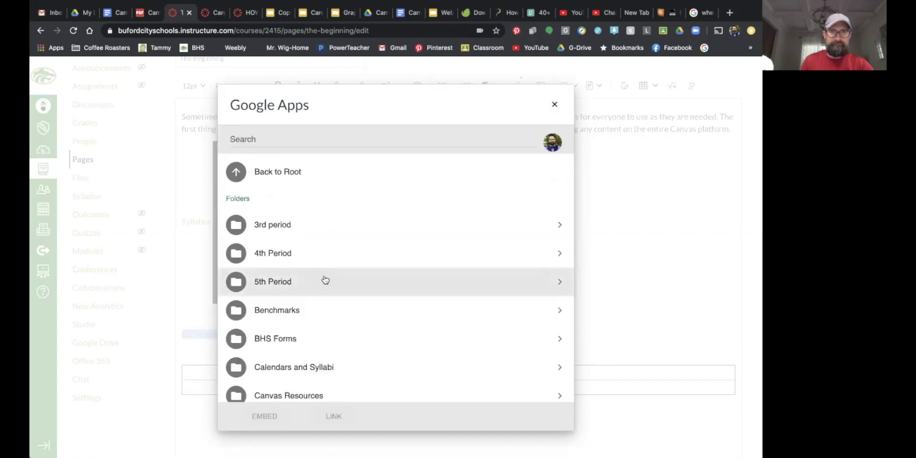
{"action": "scroll", "coordinate": [315, 286], "scroll_direction": "down", "scroll_amount": 6}
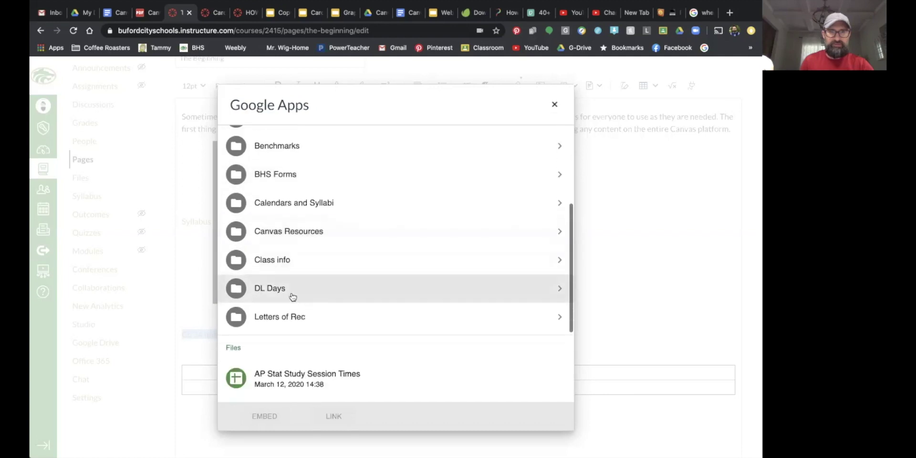
{"action": "left_click", "coordinate": [291, 297]}
{"action": "left_click", "coordinate": [308, 283]}
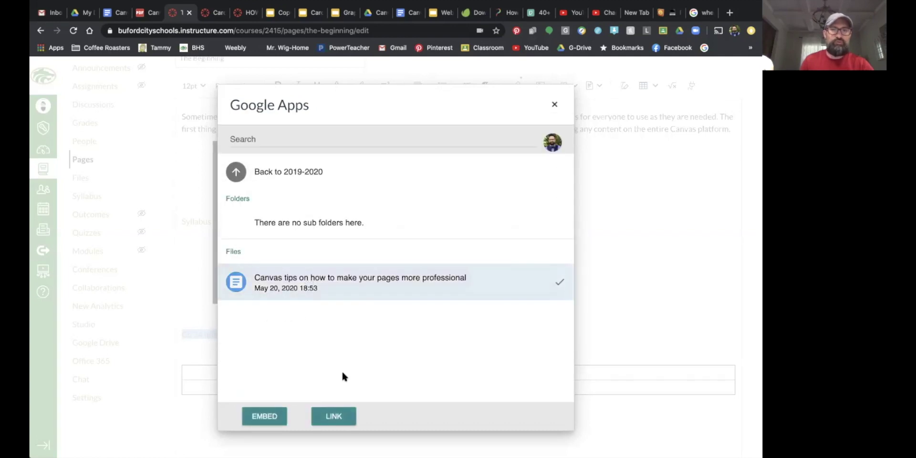
{"action": "left_click", "coordinate": [269, 418]}
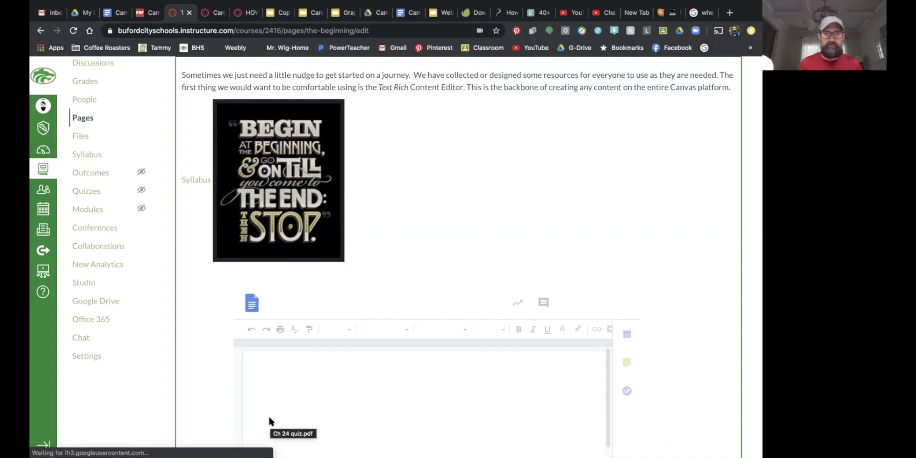
{"action": "scroll", "coordinate": [689, 364], "scroll_direction": "down", "scroll_amount": 3}
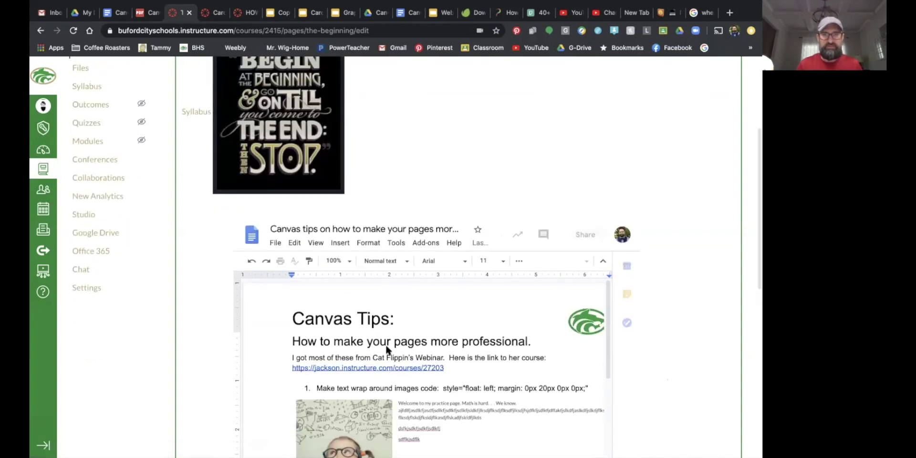
{"action": "scroll", "coordinate": [386, 350], "scroll_direction": "down", "scroll_amount": 2}
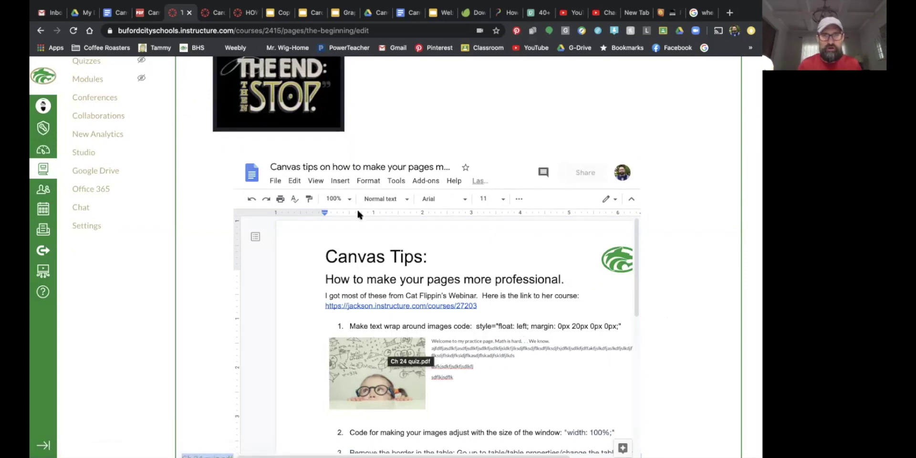
- Browse the embedded Google document's File to Add-ons commands and read through its Canvas tips inside the page
{"action": "left_click", "coordinate": [346, 180]}
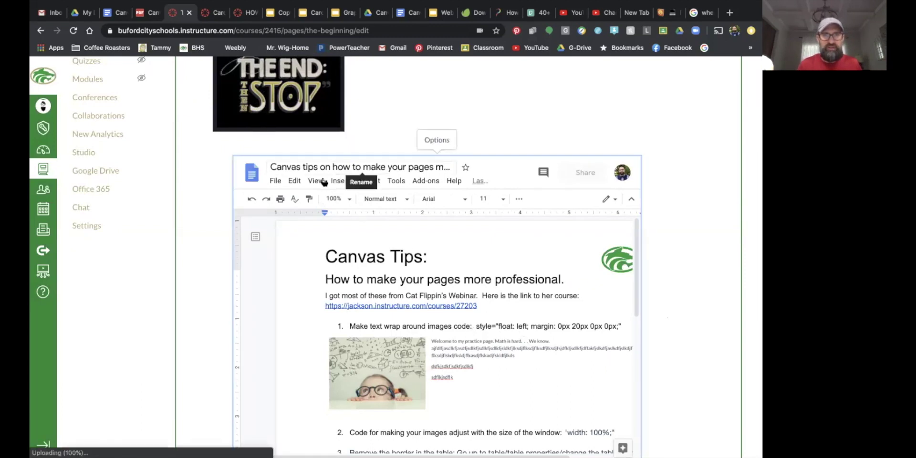
{"action": "left_click", "coordinate": [284, 180]}
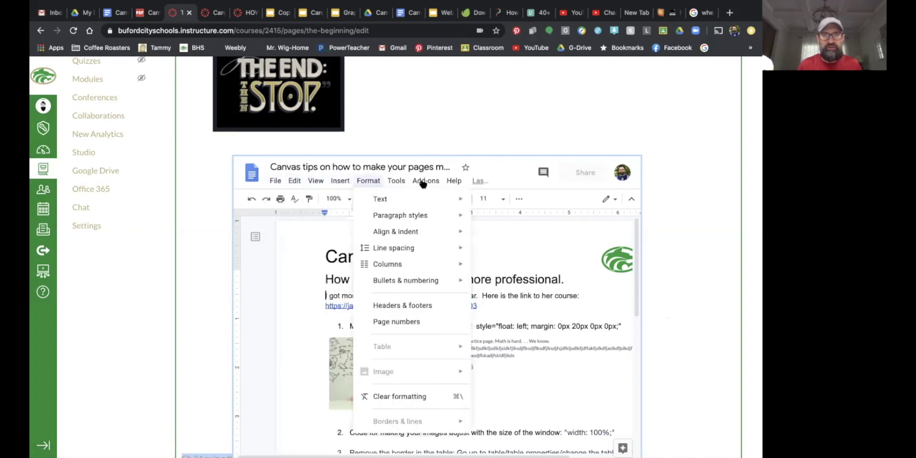
{"action": "left_click", "coordinate": [317, 233]}
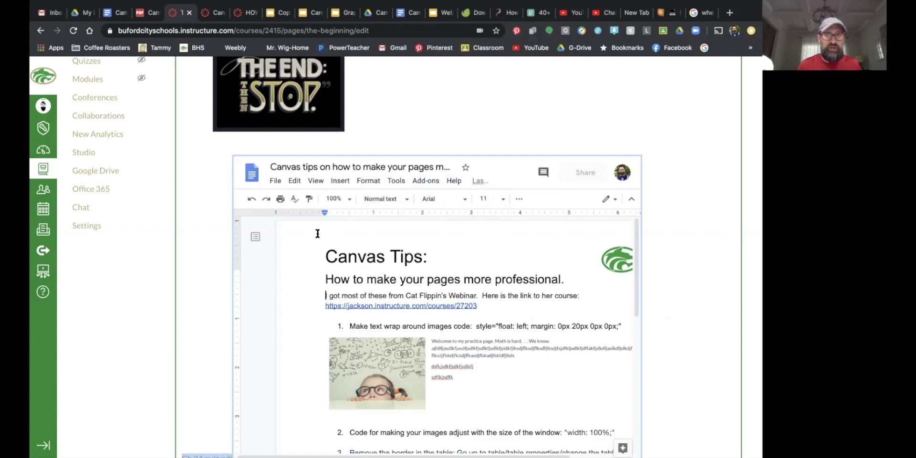
{"action": "scroll", "coordinate": [317, 233], "scroll_direction": "down", "scroll_amount": 2}
{"action": "scroll", "coordinate": [317, 234], "scroll_direction": "up", "scroll_amount": 2}
{"action": "scroll", "coordinate": [368, 188], "scroll_direction": "up", "scroll_amount": 2}
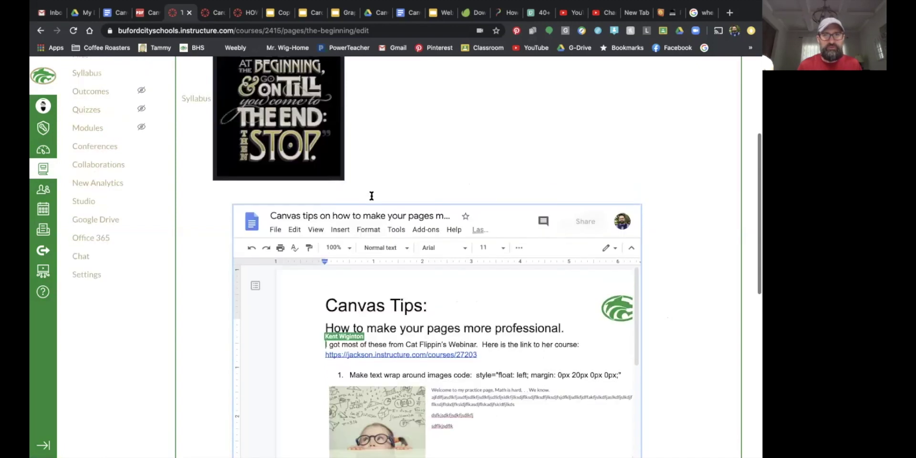
{"action": "scroll", "coordinate": [377, 201], "scroll_direction": "down", "scroll_amount": 3}
{"action": "scroll", "coordinate": [377, 201], "scroll_direction": "down", "scroll_amount": 3}
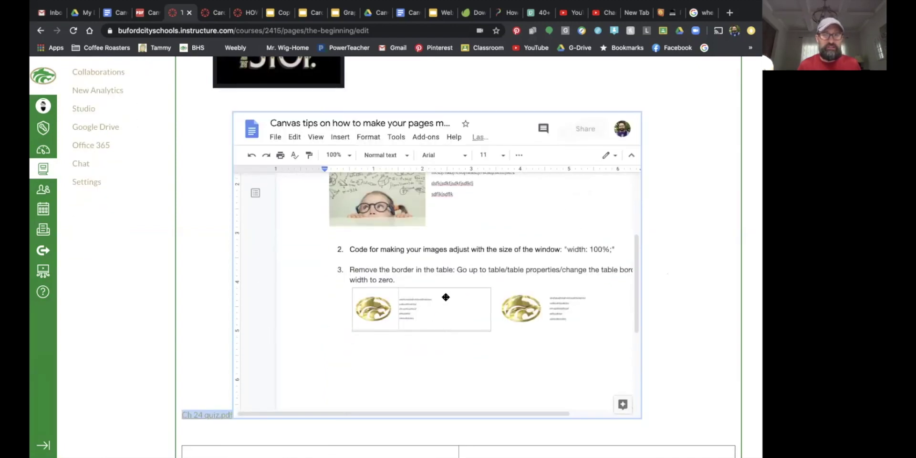
{"action": "scroll", "coordinate": [448, 298], "scroll_direction": "up", "scroll_amount": 2}
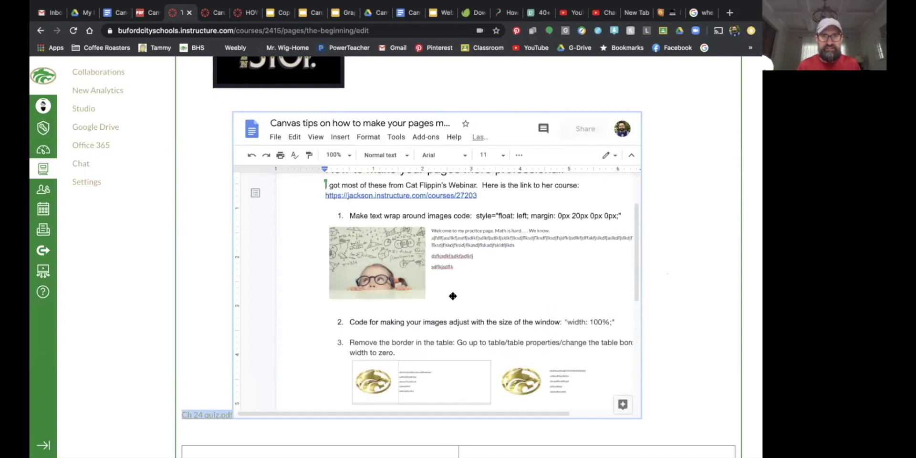
{"action": "scroll", "coordinate": [453, 296], "scroll_direction": "up", "scroll_amount": 2}
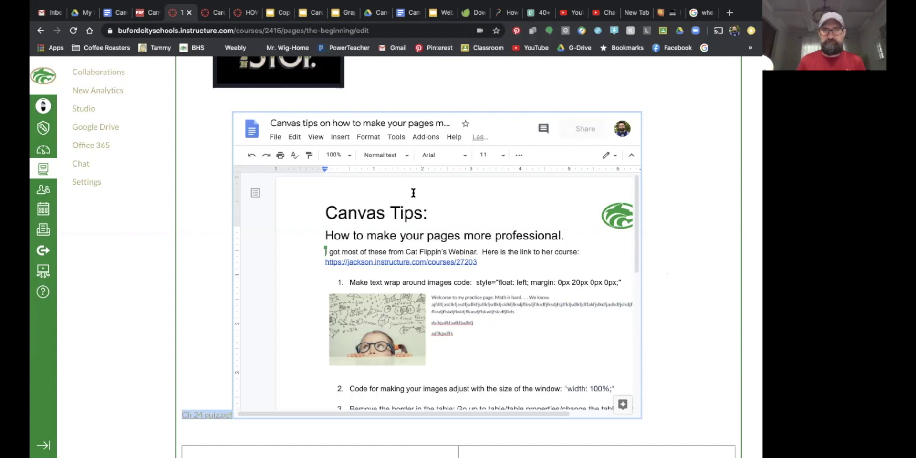
- Look through the external apps available for embedding, from Commons Favorites to Studio, and close the list without choosing one
{"action": "scroll", "coordinate": [403, 205], "scroll_direction": "up", "scroll_amount": 5}
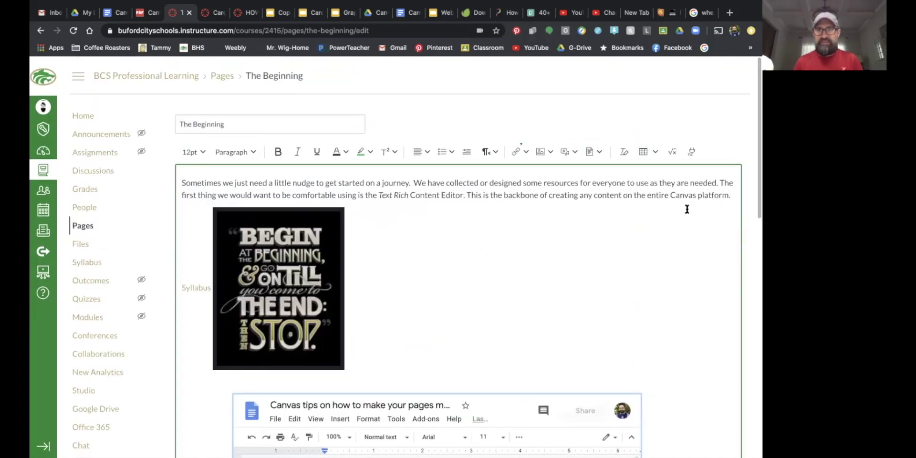
{"action": "left_click", "coordinate": [691, 151]}
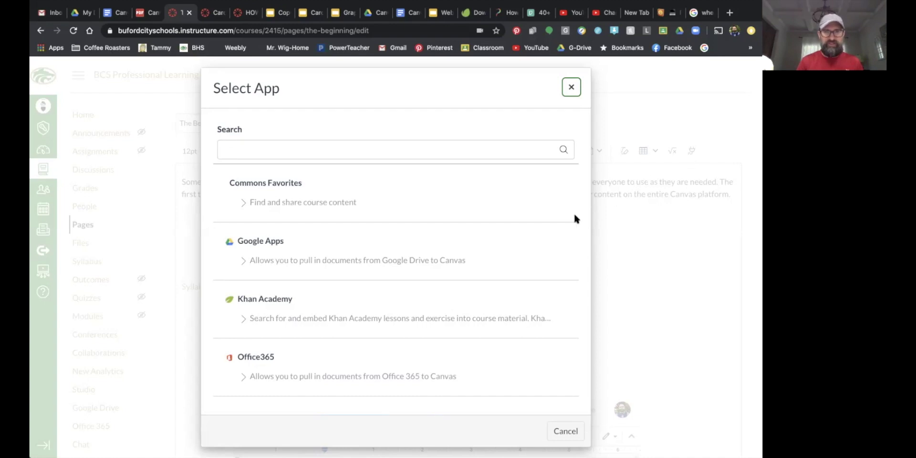
{"action": "scroll", "coordinate": [460, 284], "scroll_direction": "down", "scroll_amount": 2}
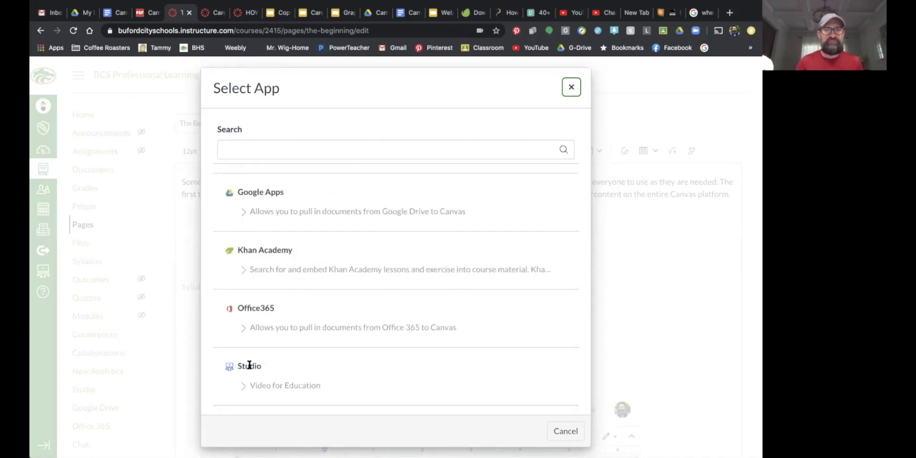
{"action": "scroll", "coordinate": [260, 365], "scroll_direction": "up", "scroll_amount": 2}
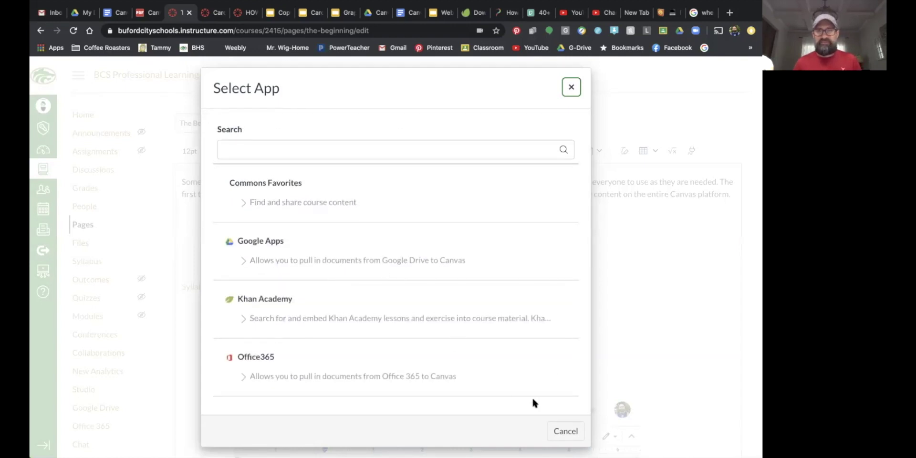
{"action": "left_click", "coordinate": [560, 432]}
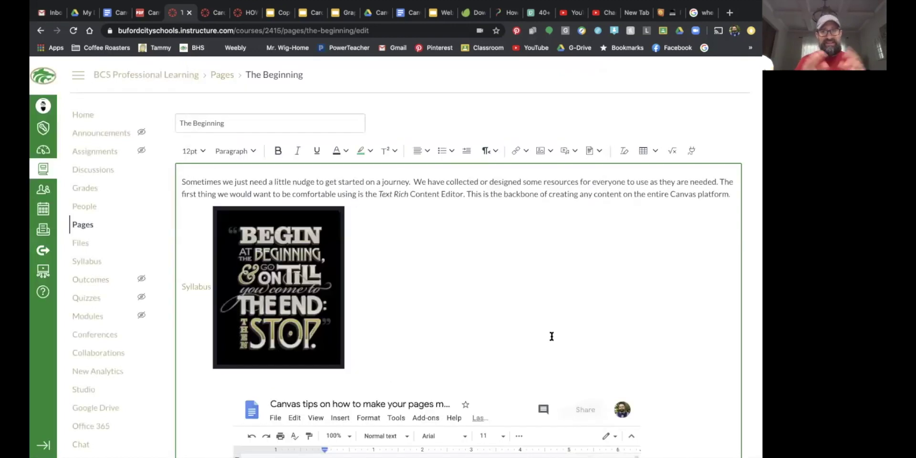